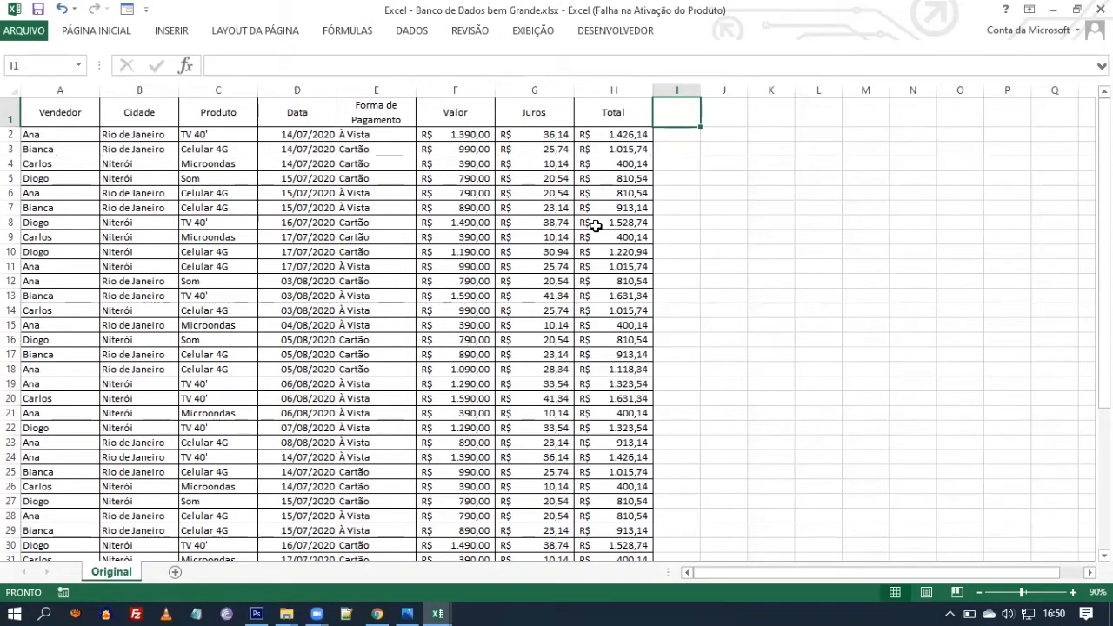
Create a pivot table on a new worksheet from the sales data range Original!$A$1:$H$45.
mouse_move(1104, 138)
mouse_down()
mouse_move(1104, 279)
mouse_move(1104, 138)
mouse_up()
mouse_move(1104, 188)
mouse_down()
mouse_move(1104, 331)
mouse_move(1104, 188)
mouse_up()
click(57, 115)
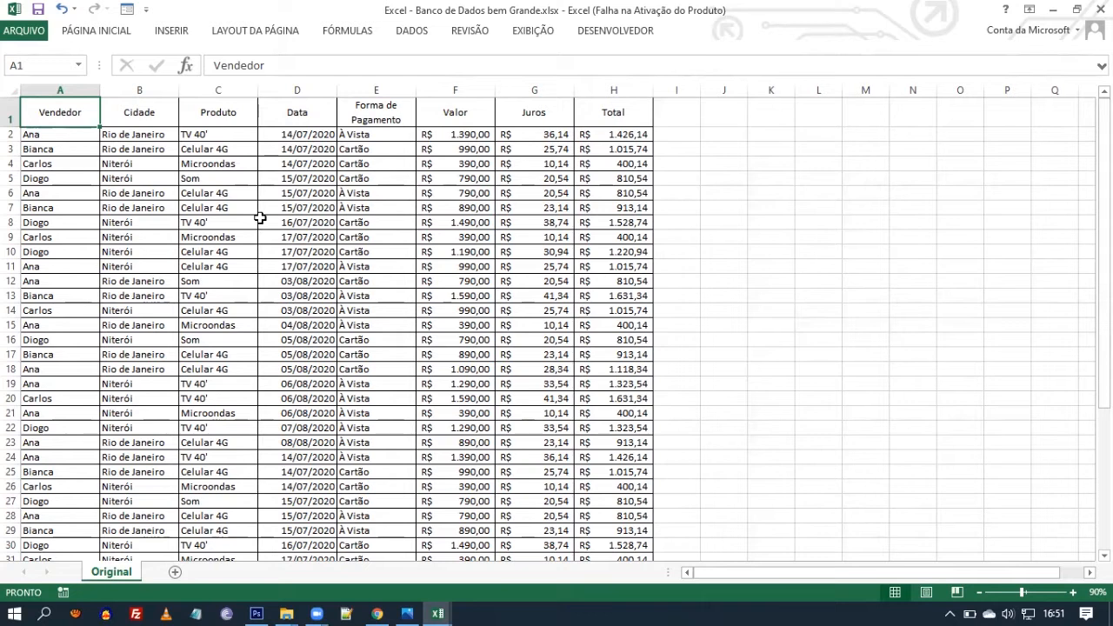
click(164, 35)
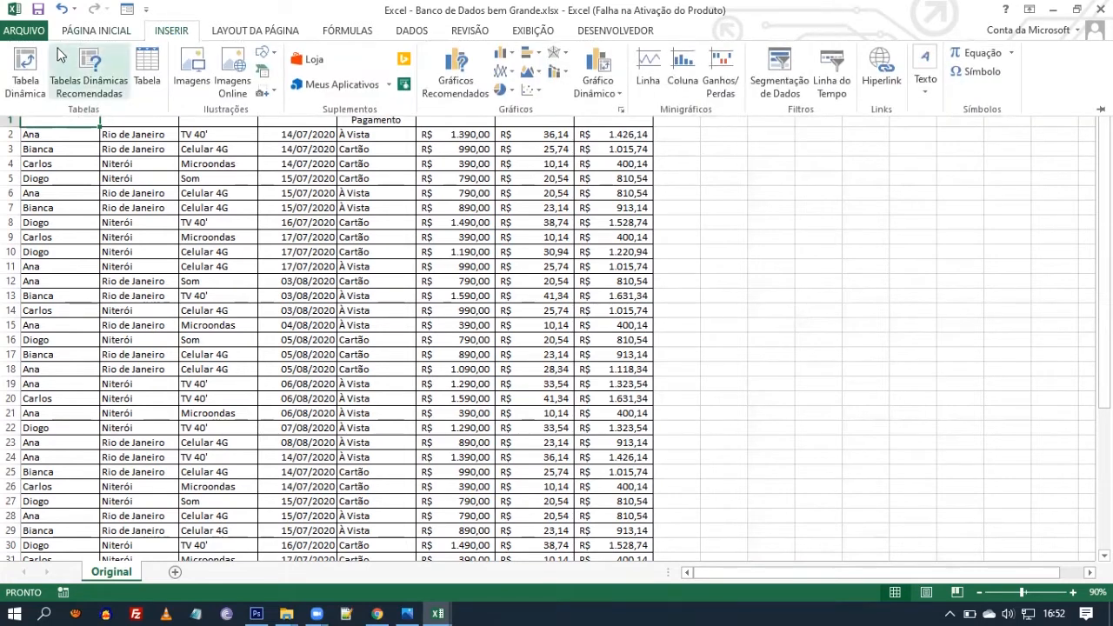
click(25, 83)
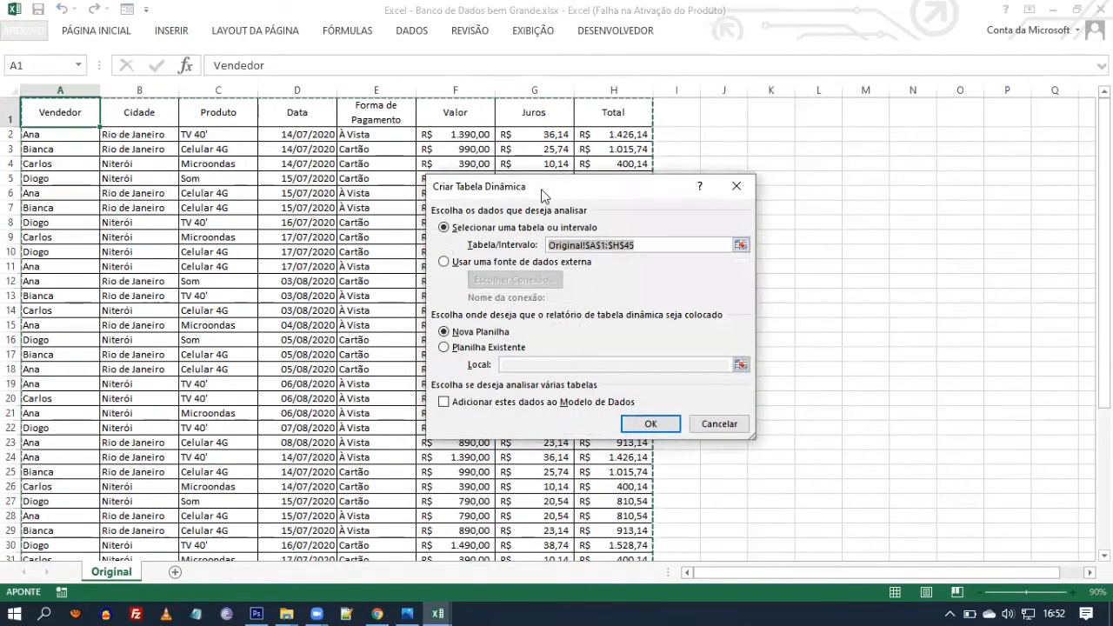
drag(553, 187, 781, 131)
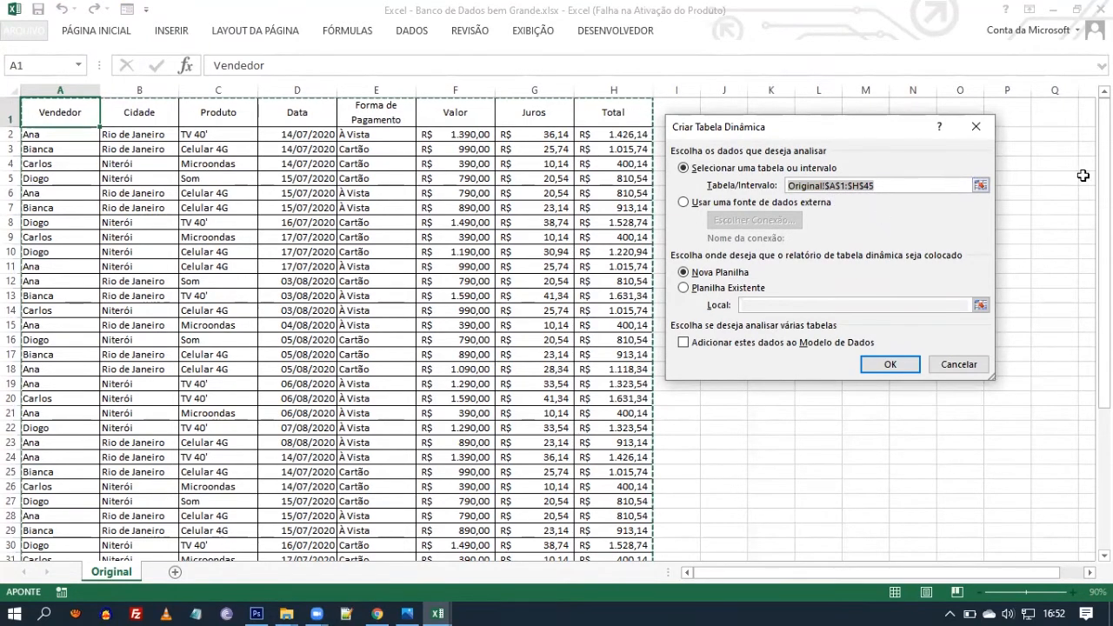
mouse_move(1104, 179)
mouse_down()
mouse_move(1104, 318)
mouse_move(1104, 176)
mouse_up()
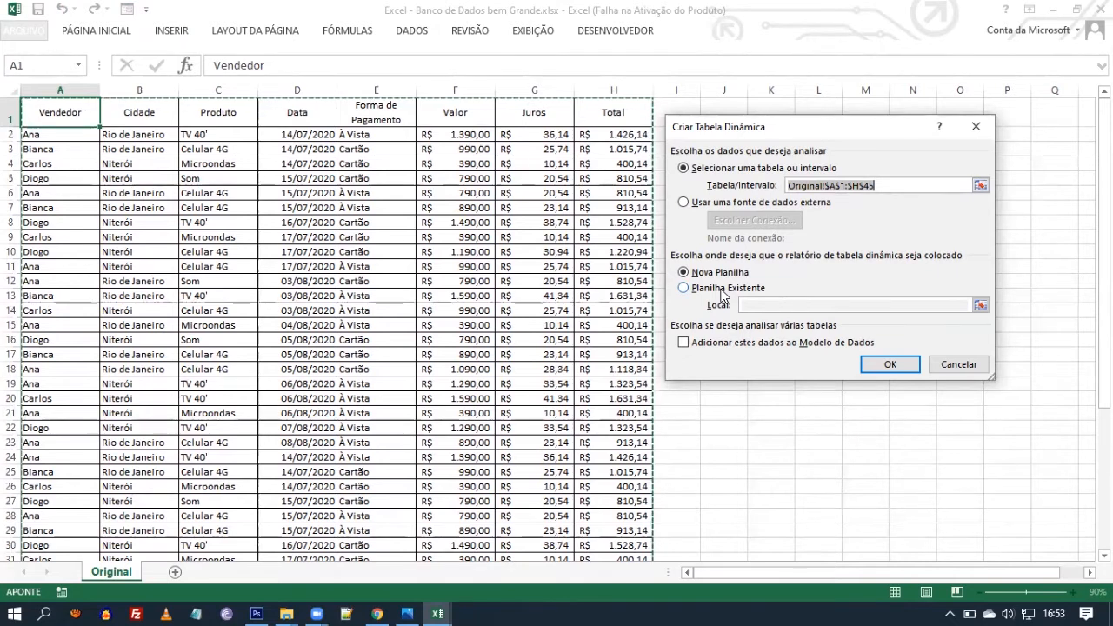
click(721, 294)
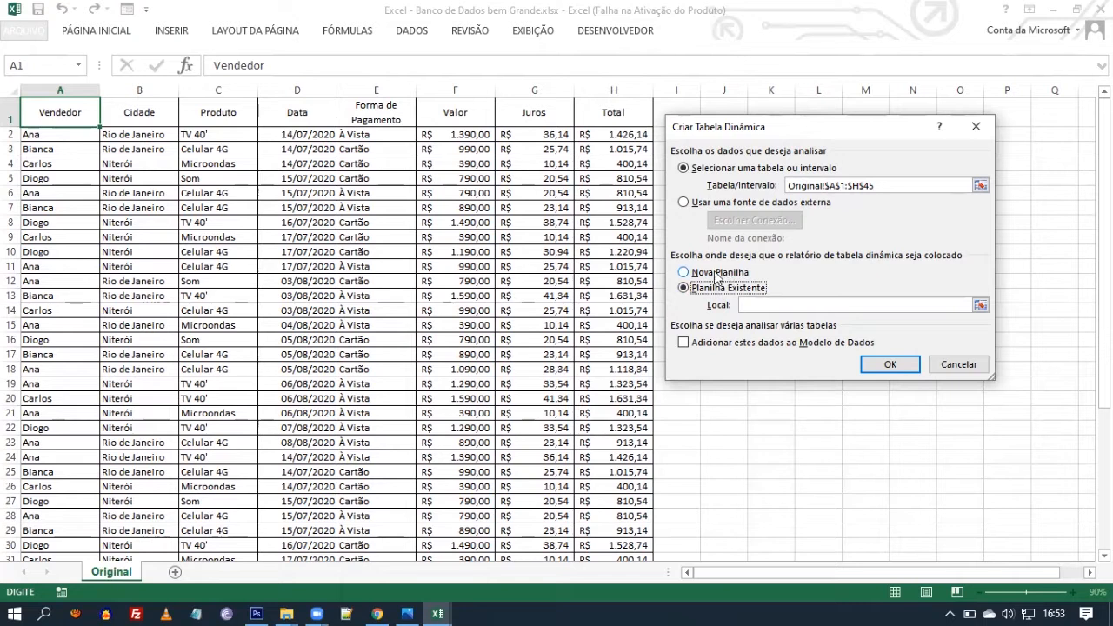
click(682, 273)
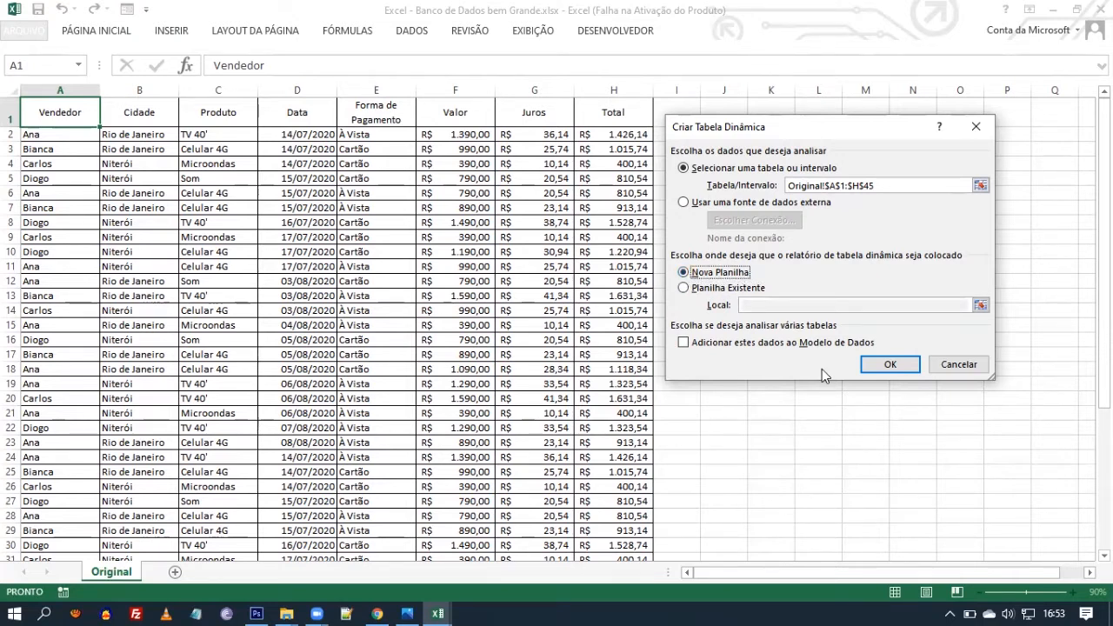
click(884, 366)
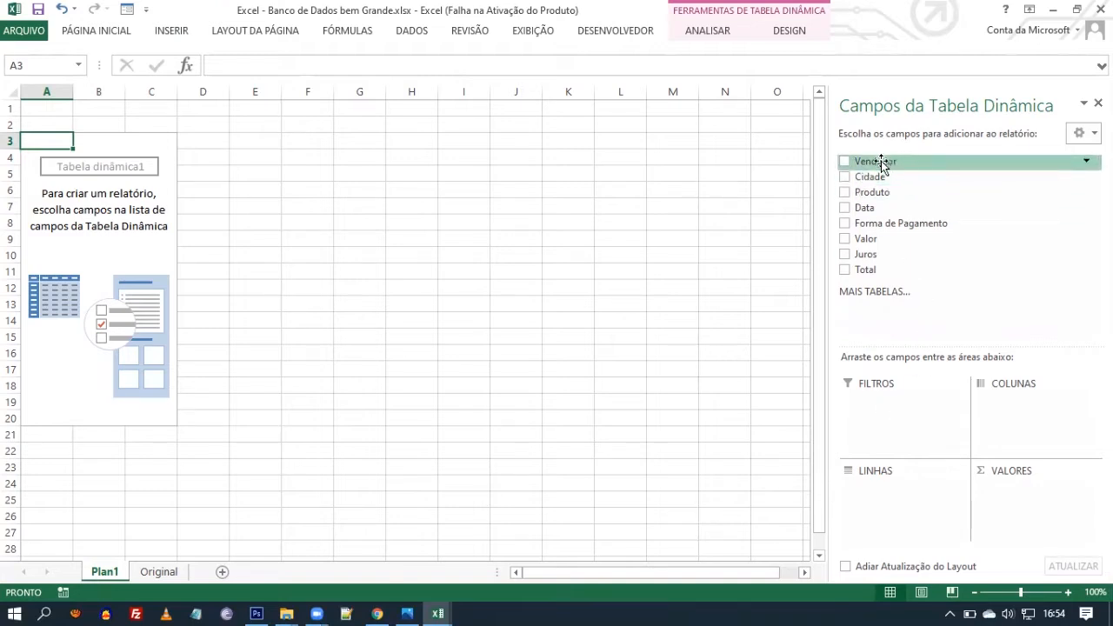
Lay out the pivot table with Vendedor as rows, Produto as columns and the sum of Total as values.
drag(881, 161, 878, 485)
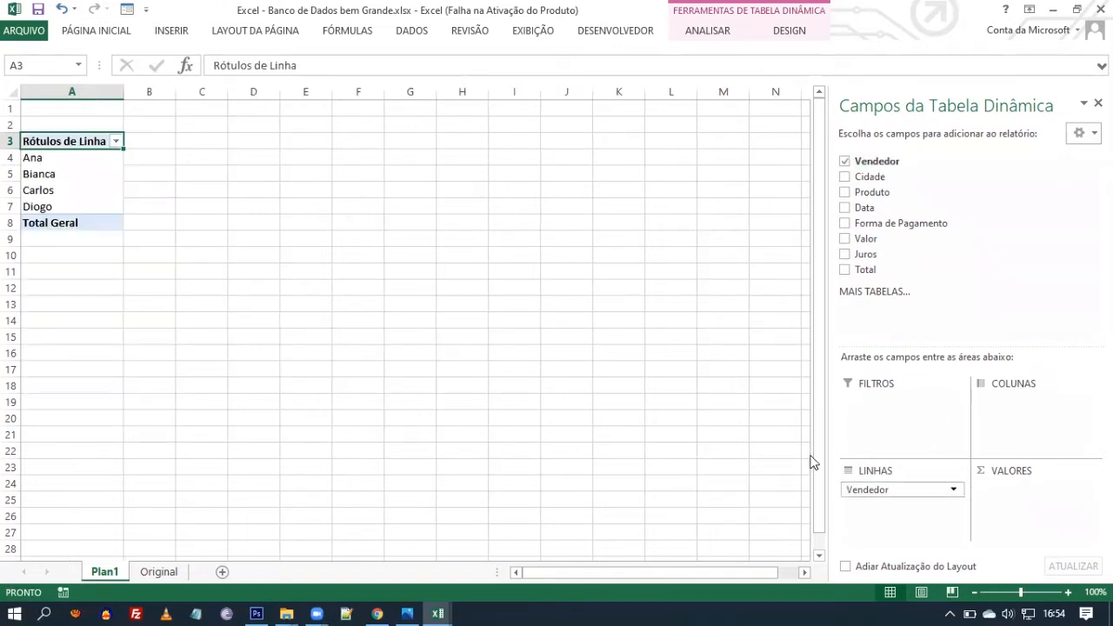
click(462, 320)
click(75, 162)
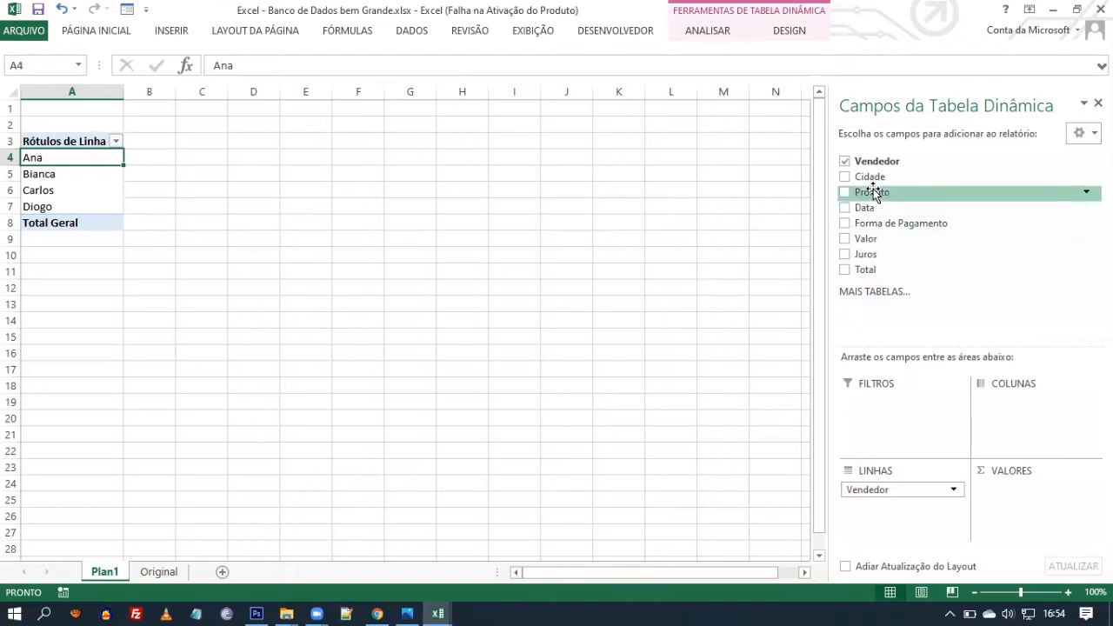
drag(873, 197, 1023, 407)
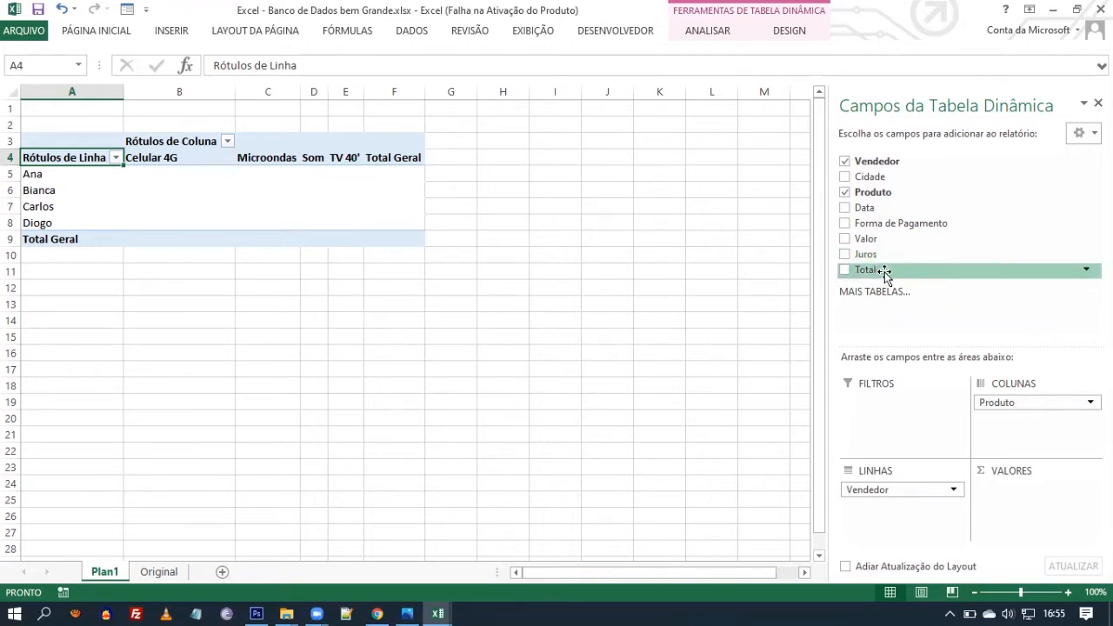
drag(884, 272, 1016, 489)
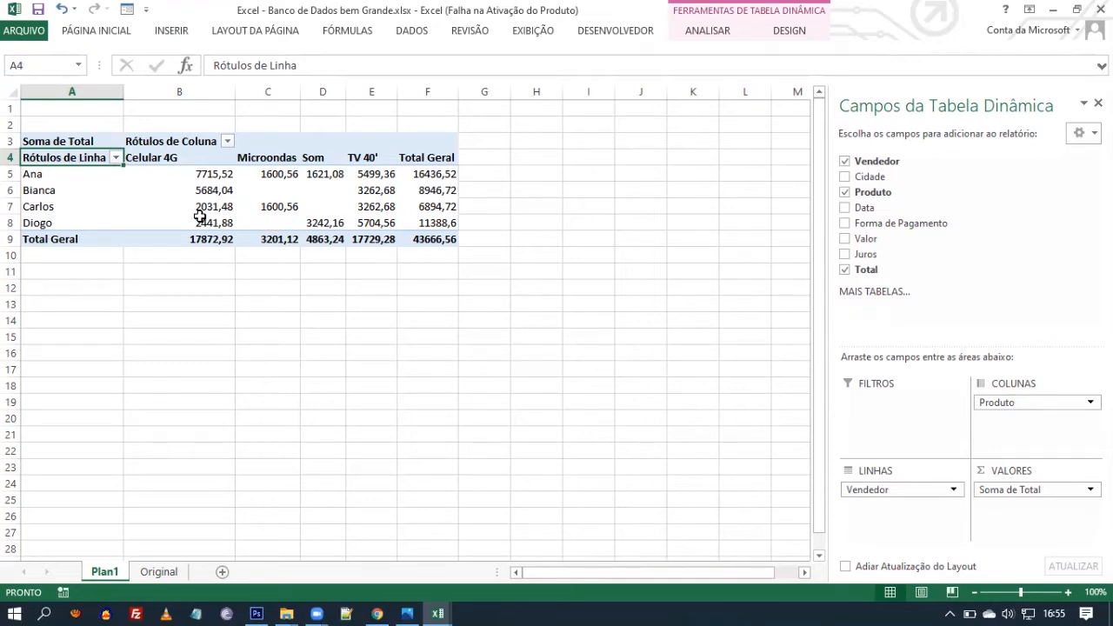
click(116, 158)
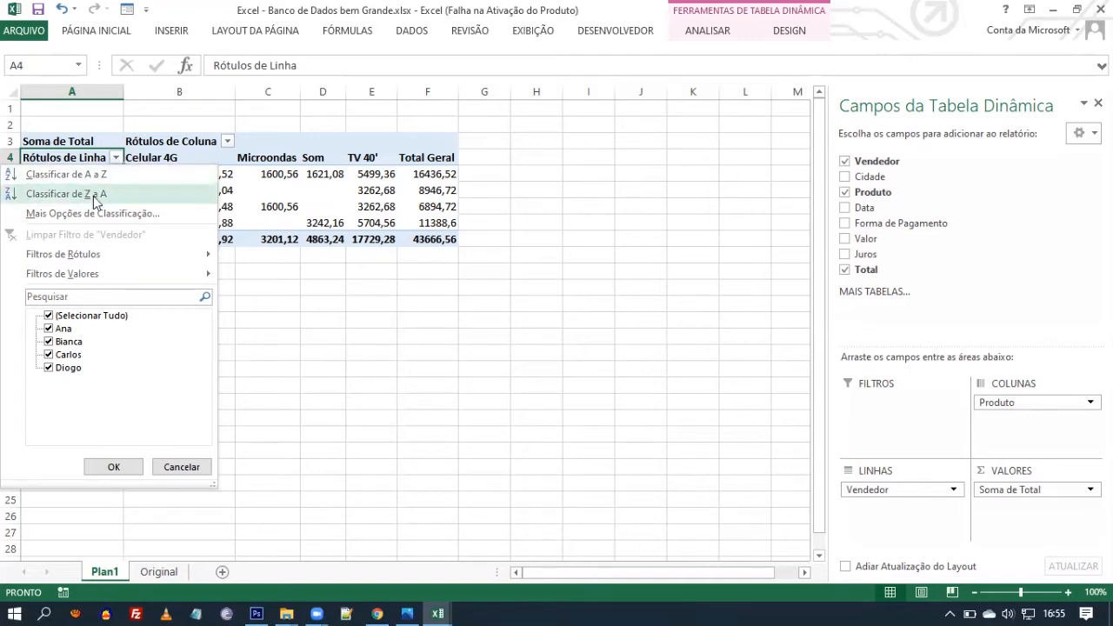
click(117, 161)
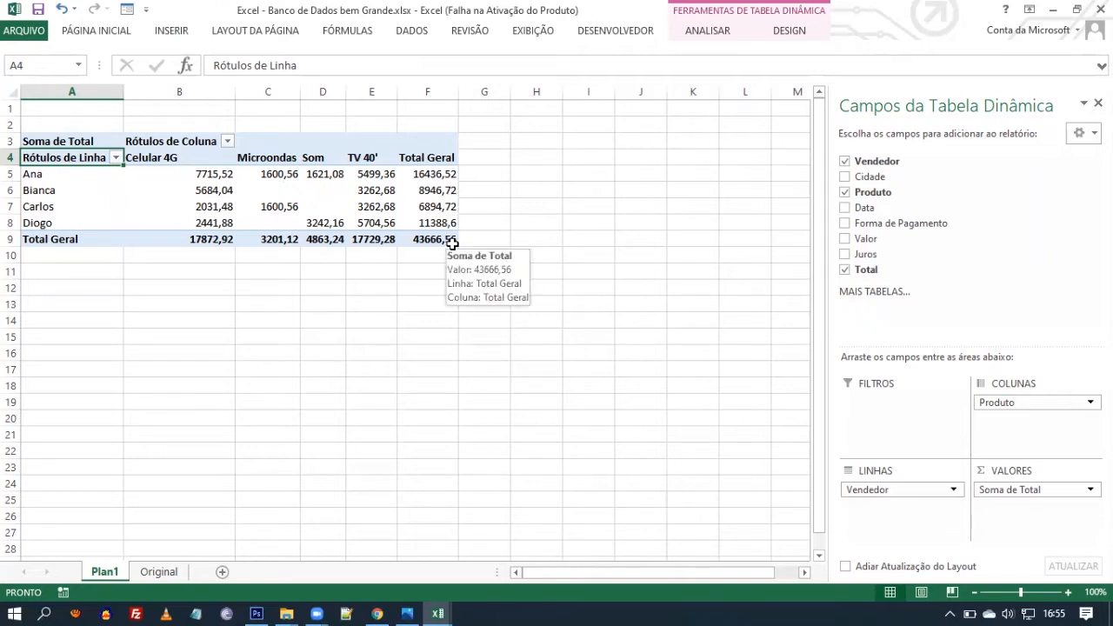
Replace Produto with Cidade as the pivot table's column field.
drag(979, 208, 1011, 445)
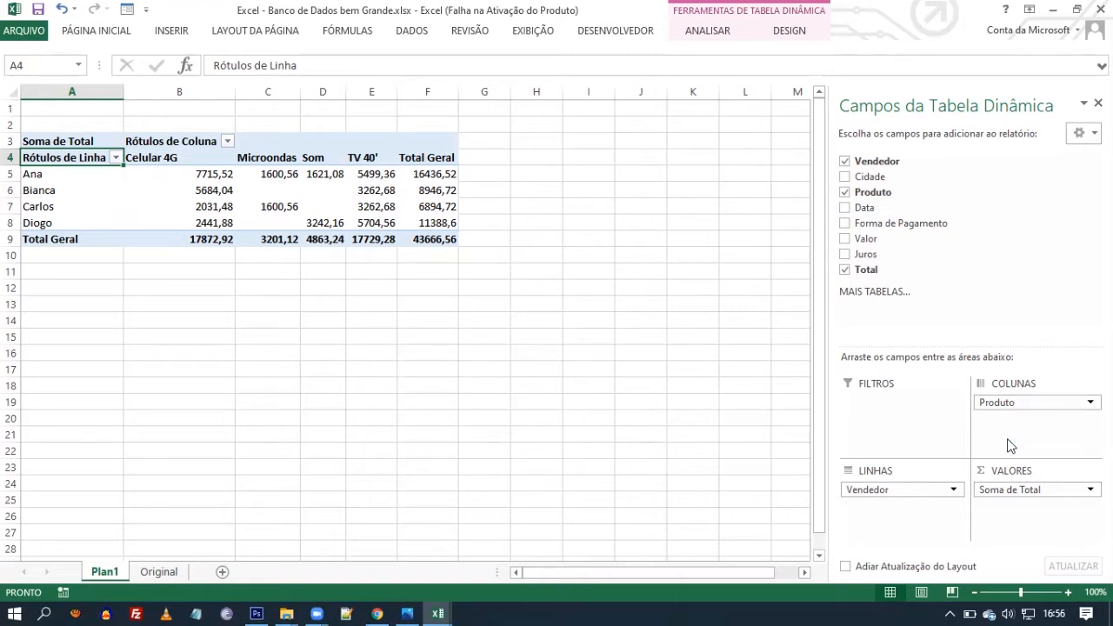
drag(1008, 402, 983, 271)
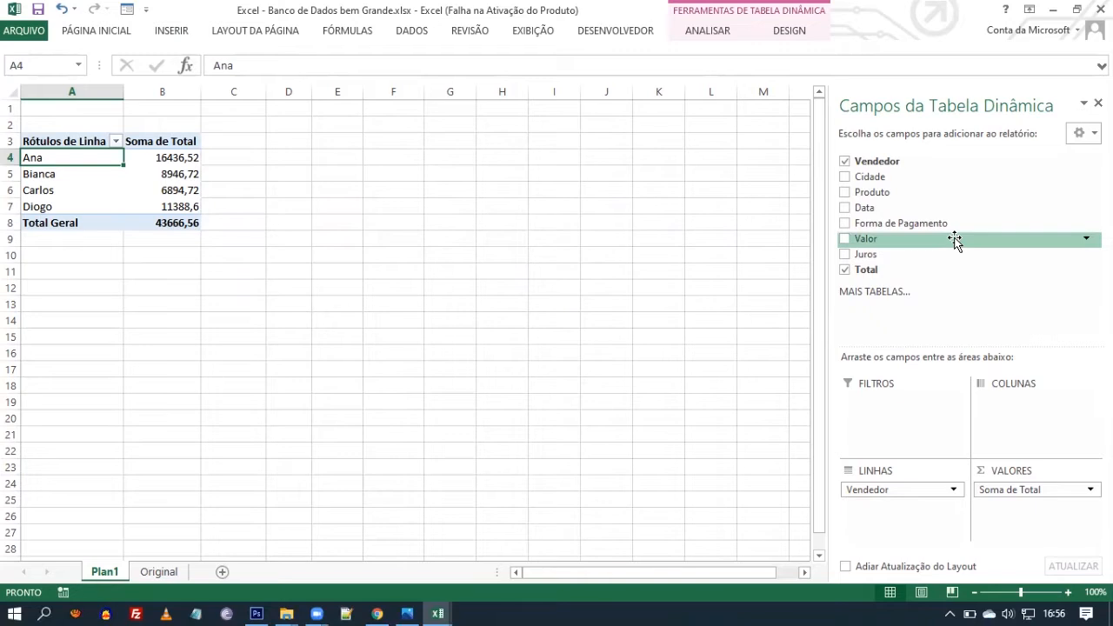
drag(889, 178, 1002, 404)
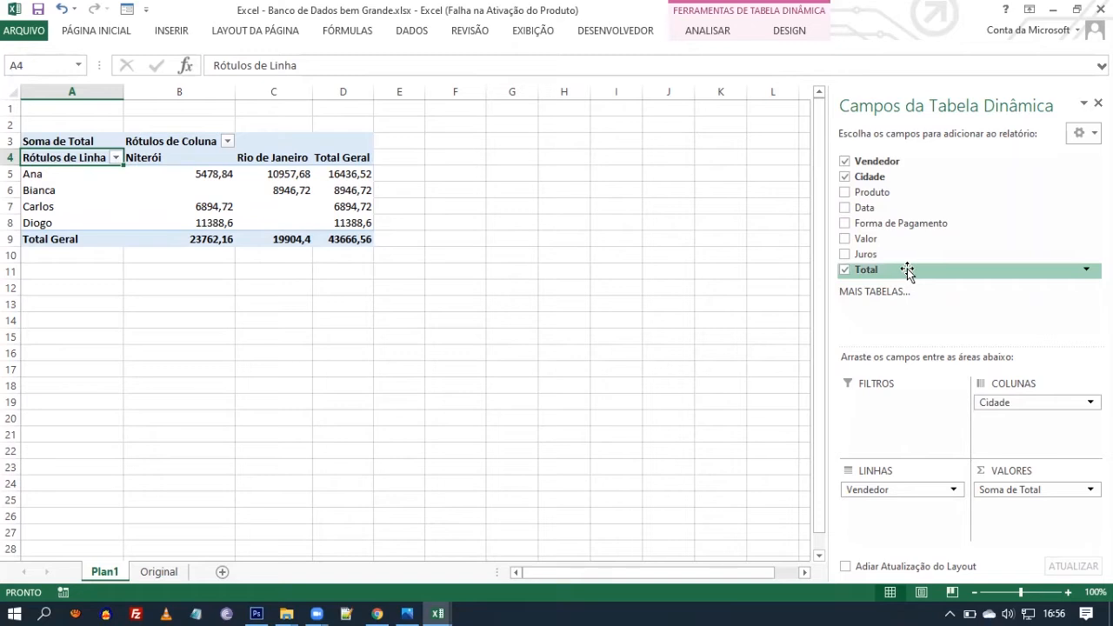
Add Data and Produto as report filters of the pivot table.
drag(880, 209, 897, 402)
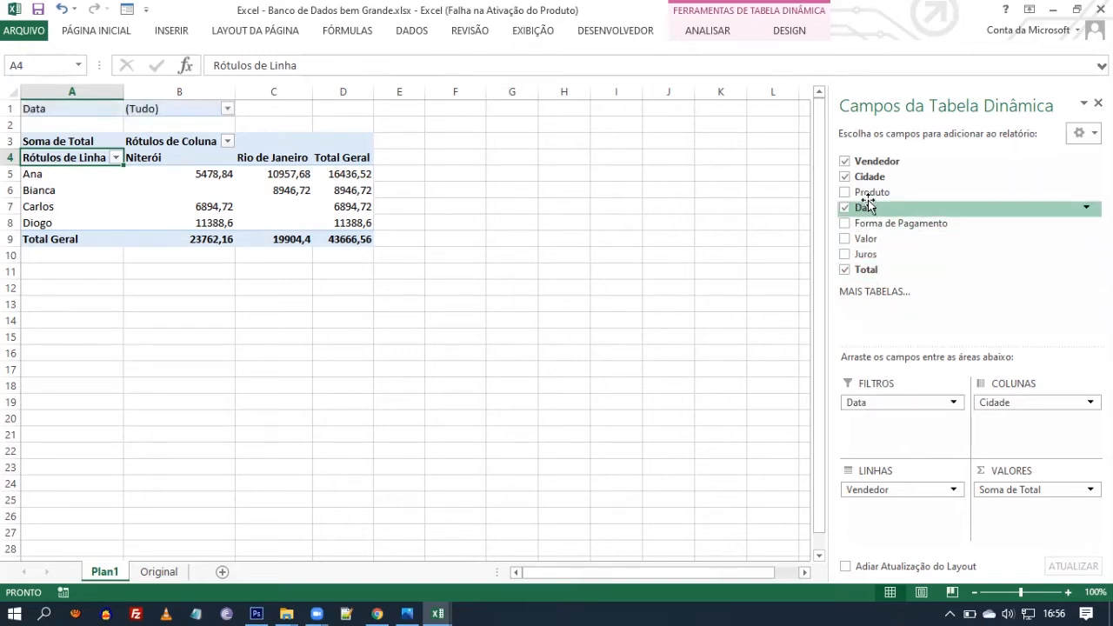
drag(870, 192, 869, 424)
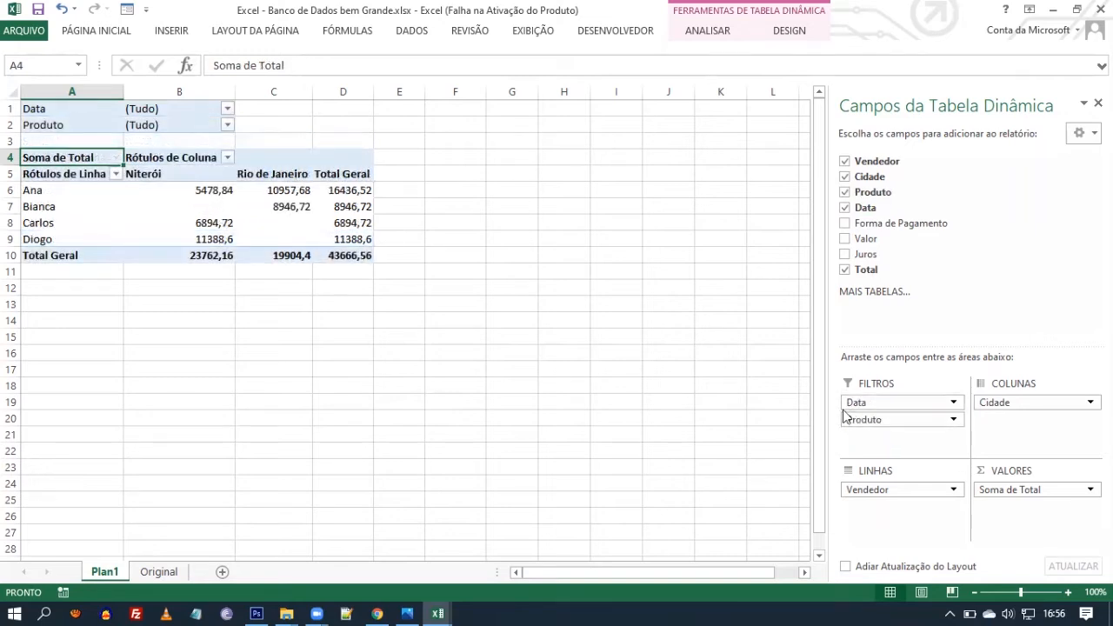
scroll(634, 316, right, 5)
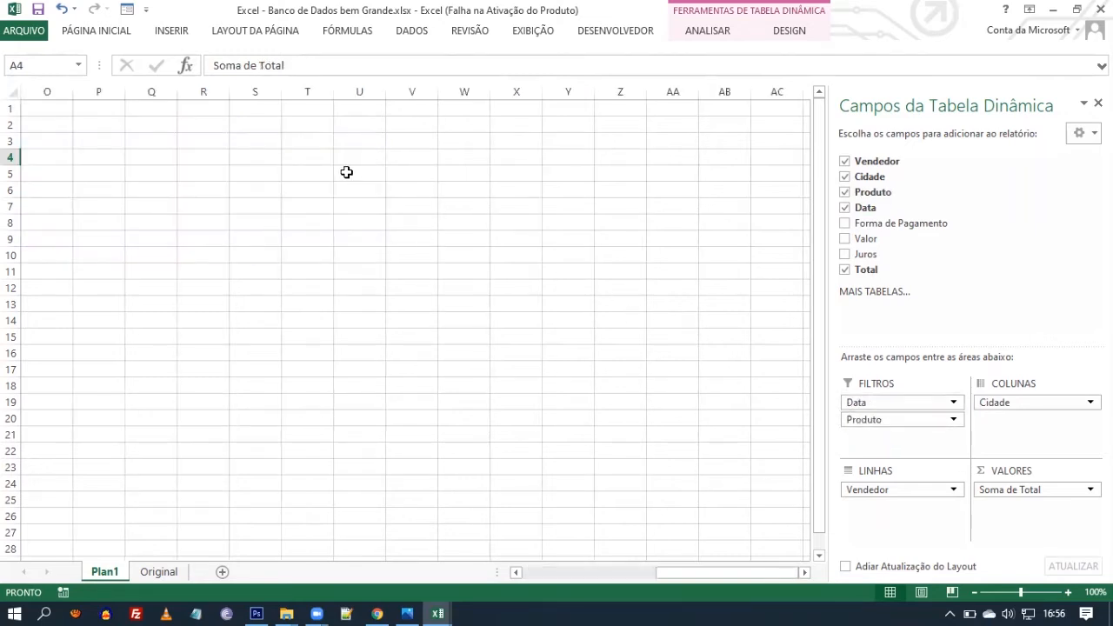
click(122, 546)
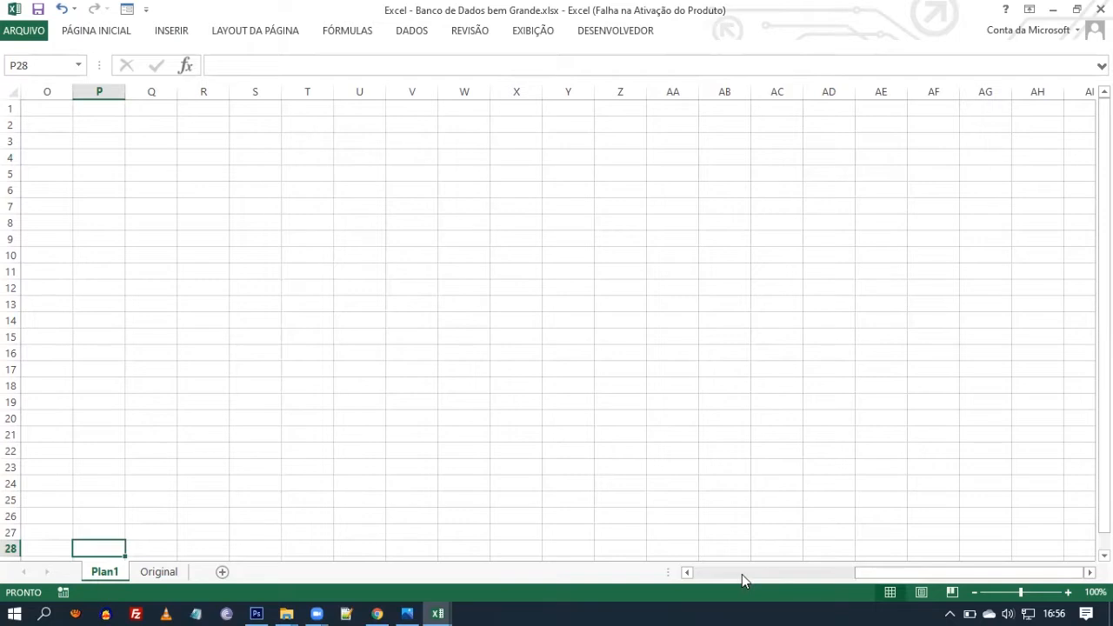
drag(741, 574, 699, 576)
click(154, 226)
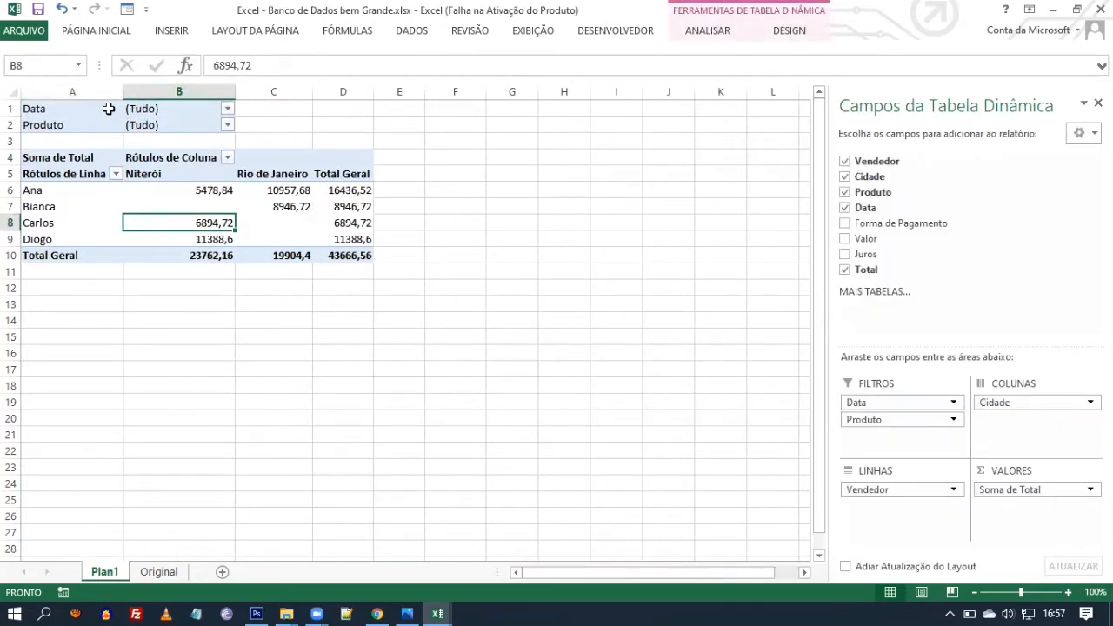
Filter the pivot table's Data field to the single date 16/07/2020.
click(229, 109)
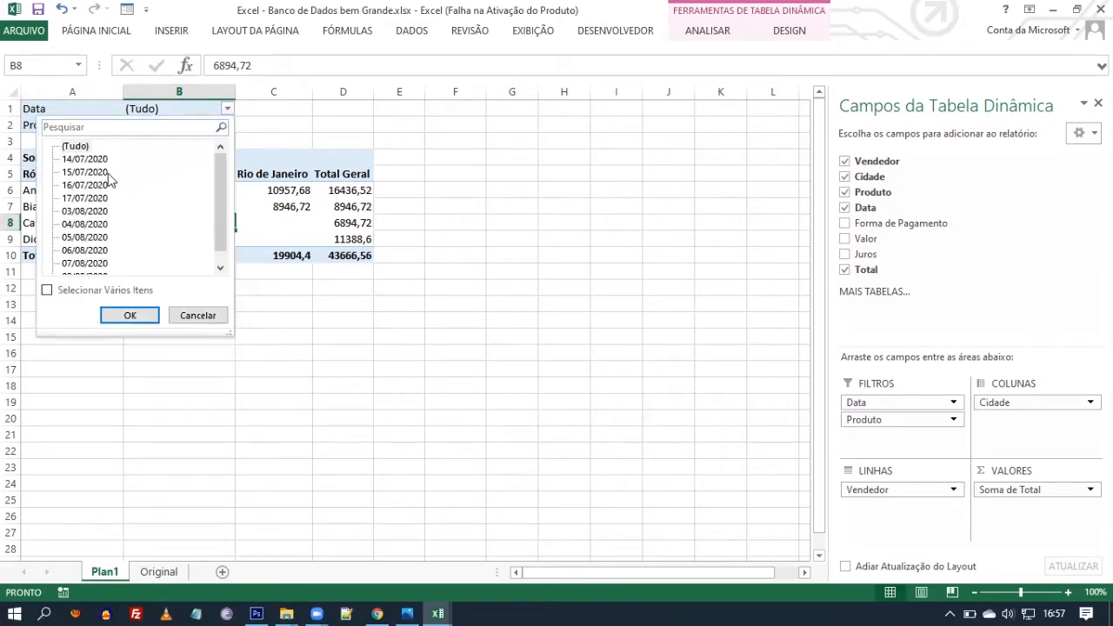
click(93, 186)
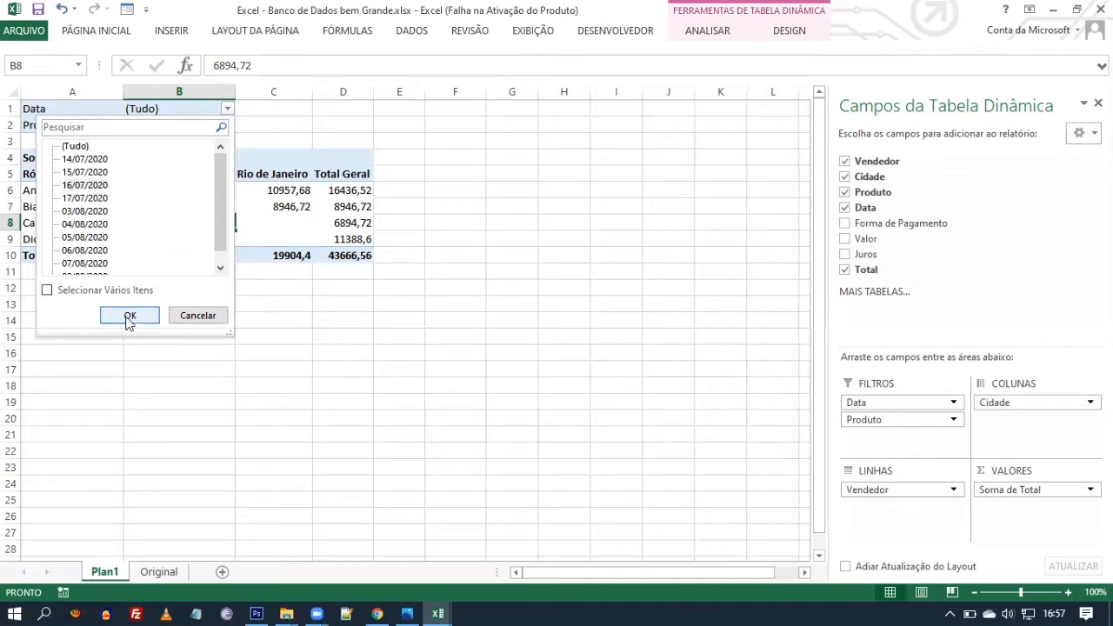
click(95, 184)
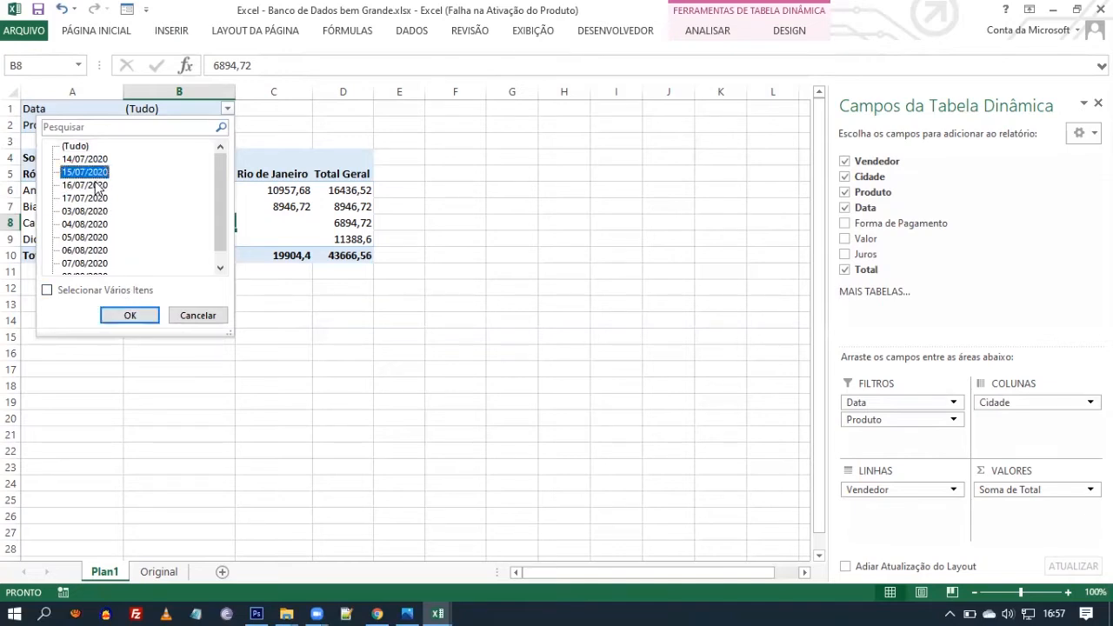
click(131, 316)
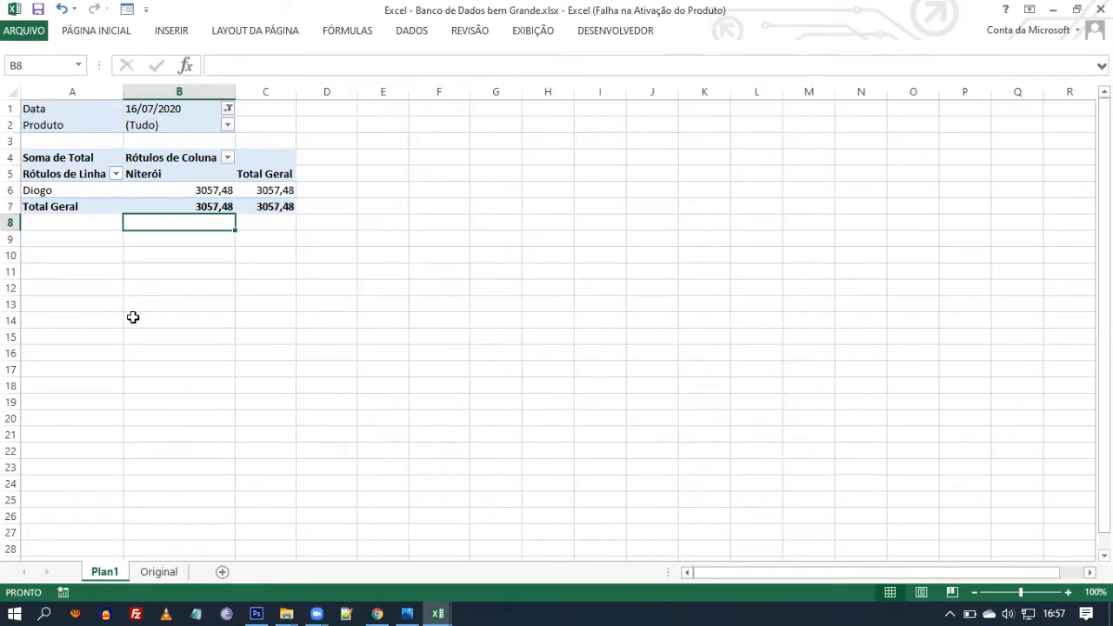
Allow multiple items in the Data filter and add 15/07/2020 and 17/07/2020 to the selected dates.
click(228, 109)
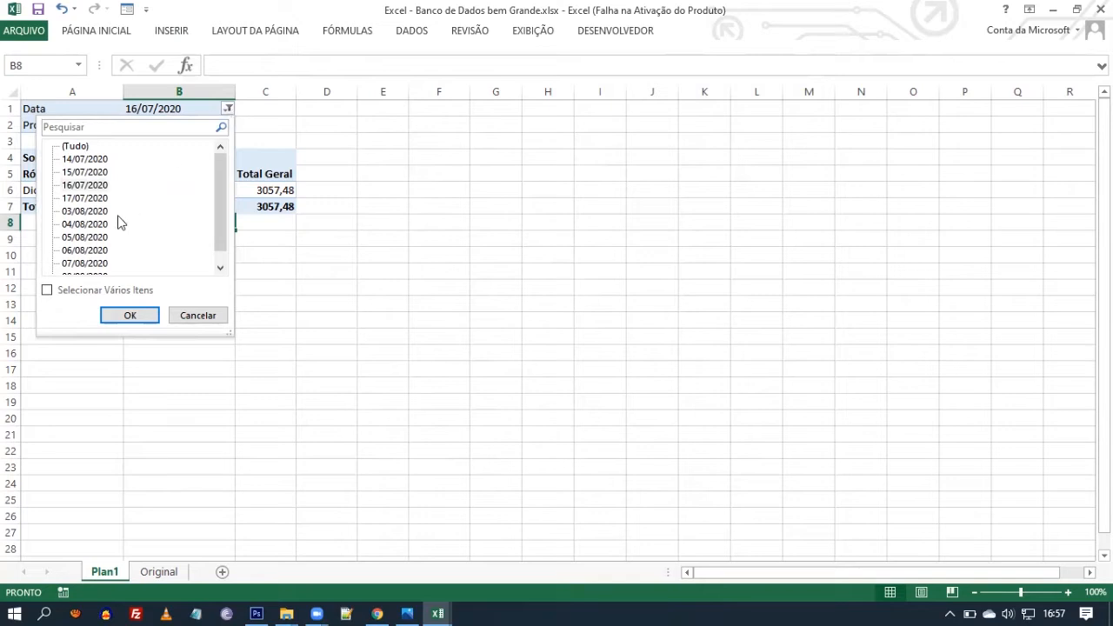
click(48, 290)
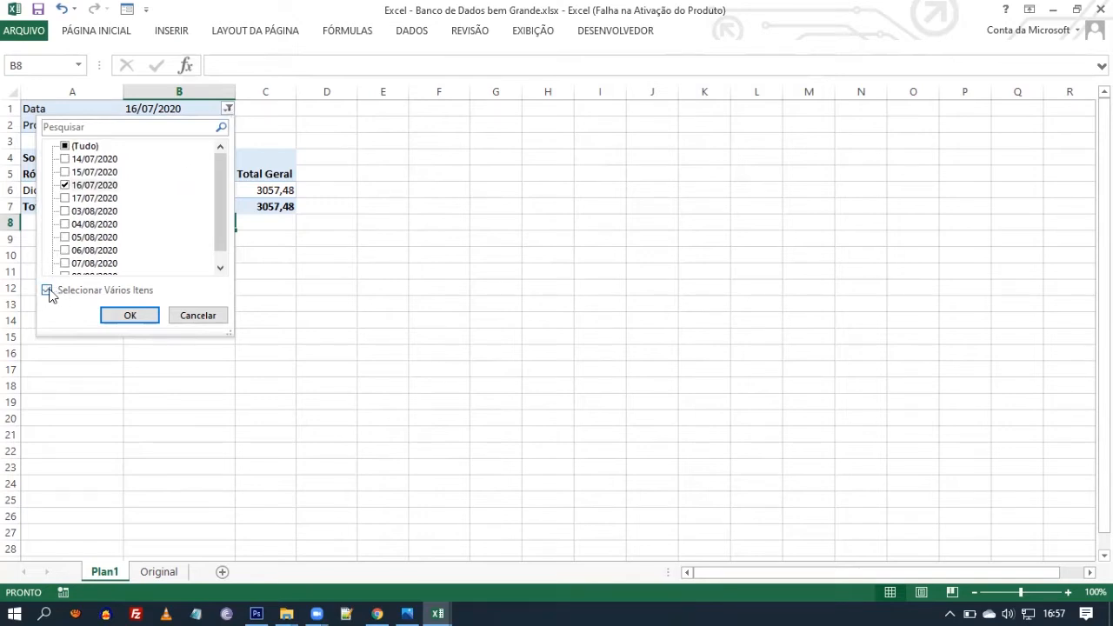
click(70, 172)
click(65, 198)
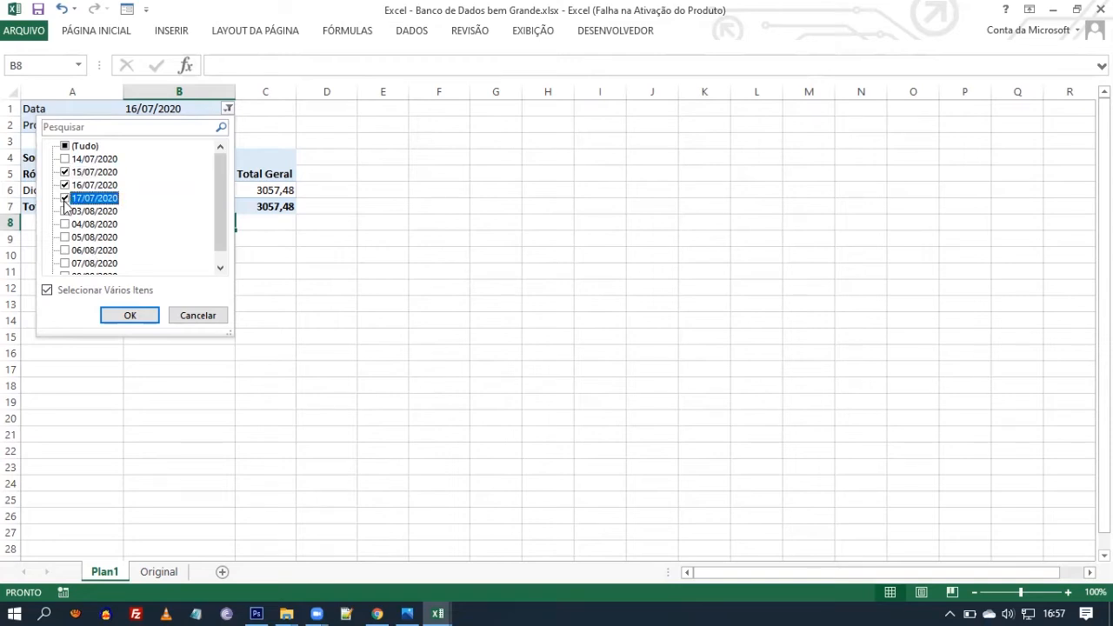
click(130, 316)
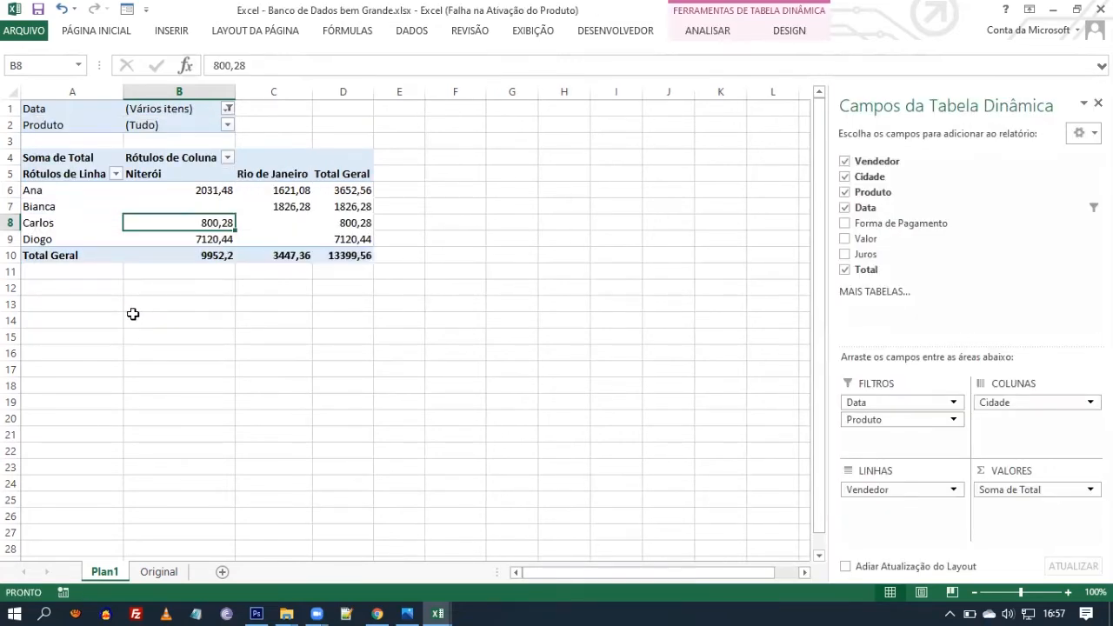
Filter Produto to Celular 4G and move Cidade from the columns to the rows, above Vendedor.
click(227, 126)
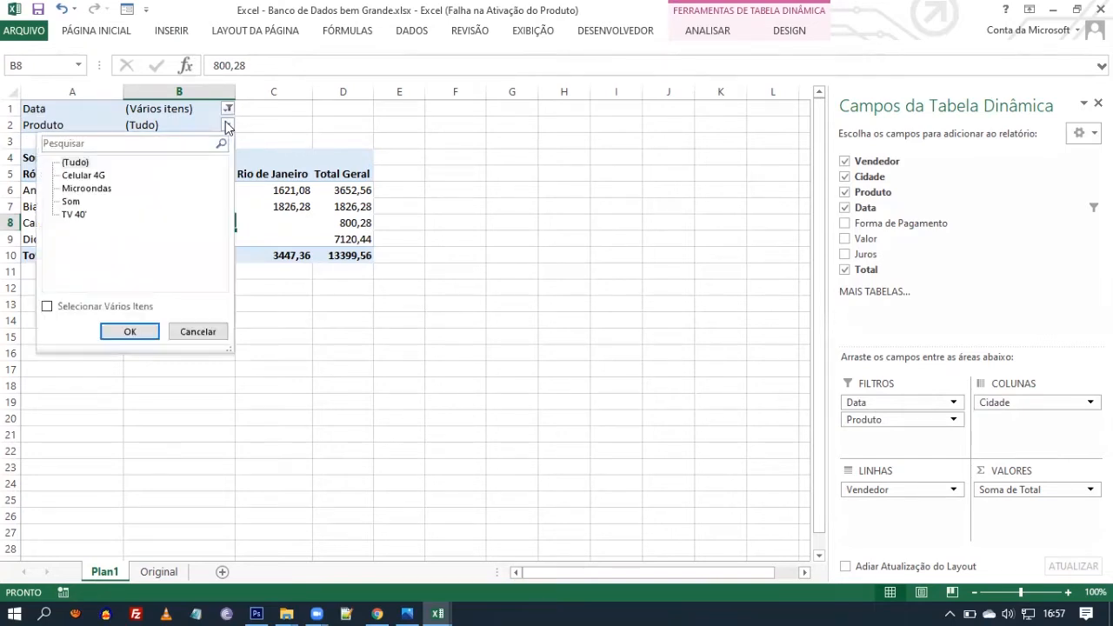
click(84, 177)
click(131, 331)
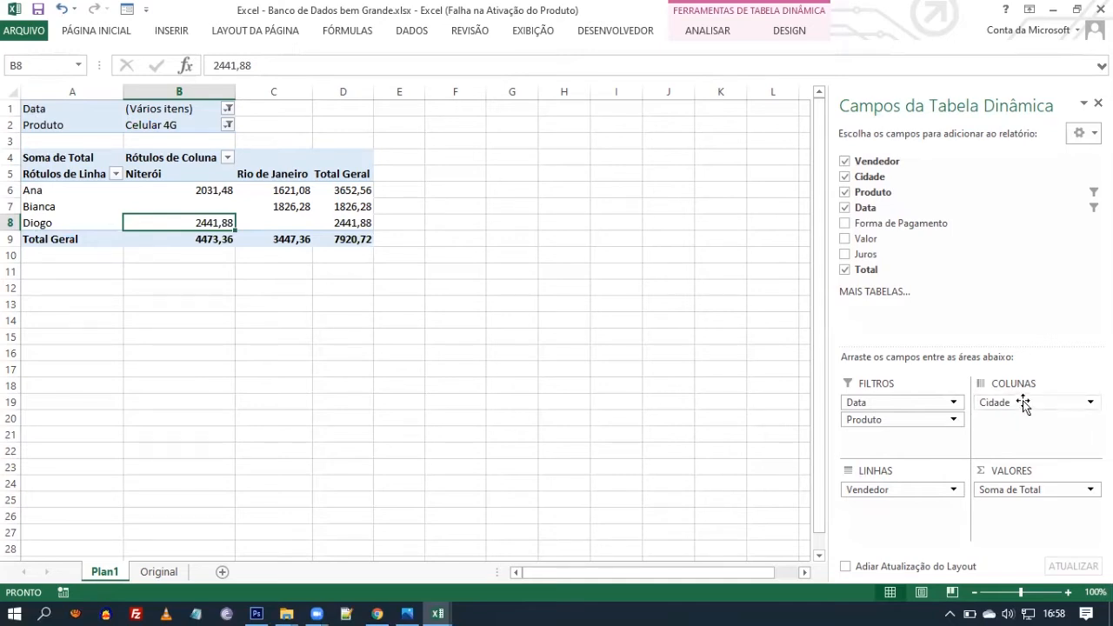
drag(1023, 400, 877, 489)
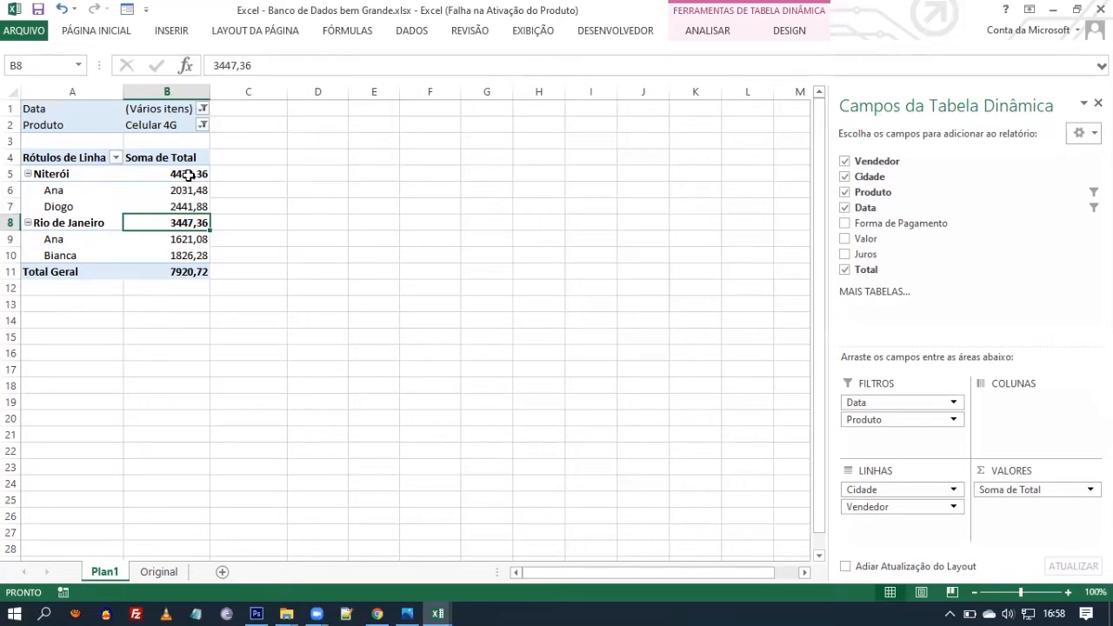
Reset the Data and Produto report filters of the pivot table to (Tudo).
click(203, 109)
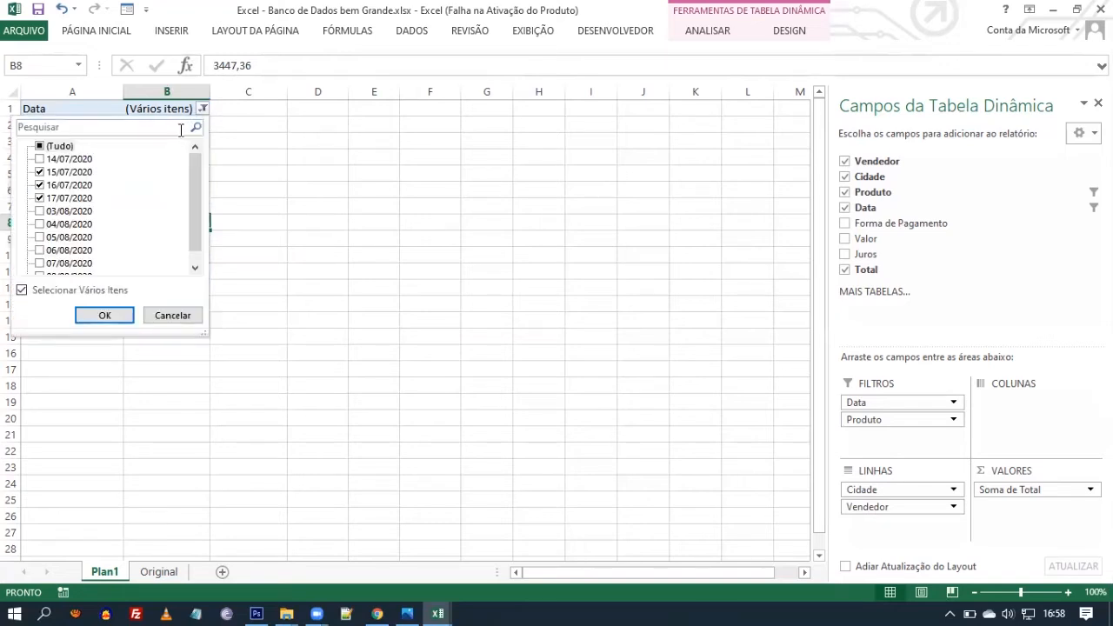
click(39, 146)
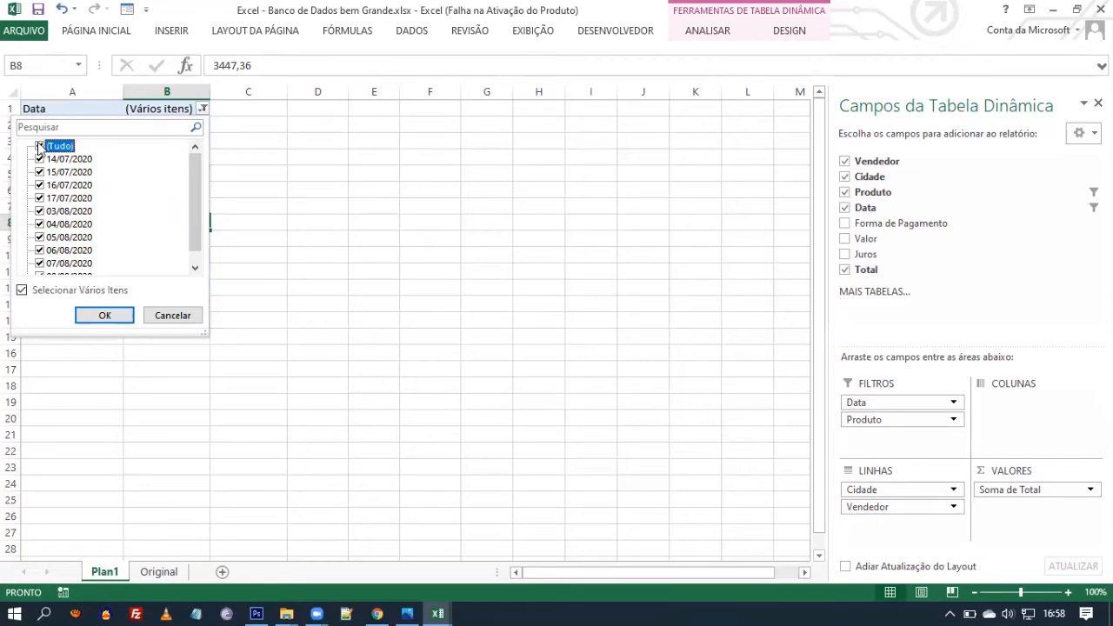
click(105, 318)
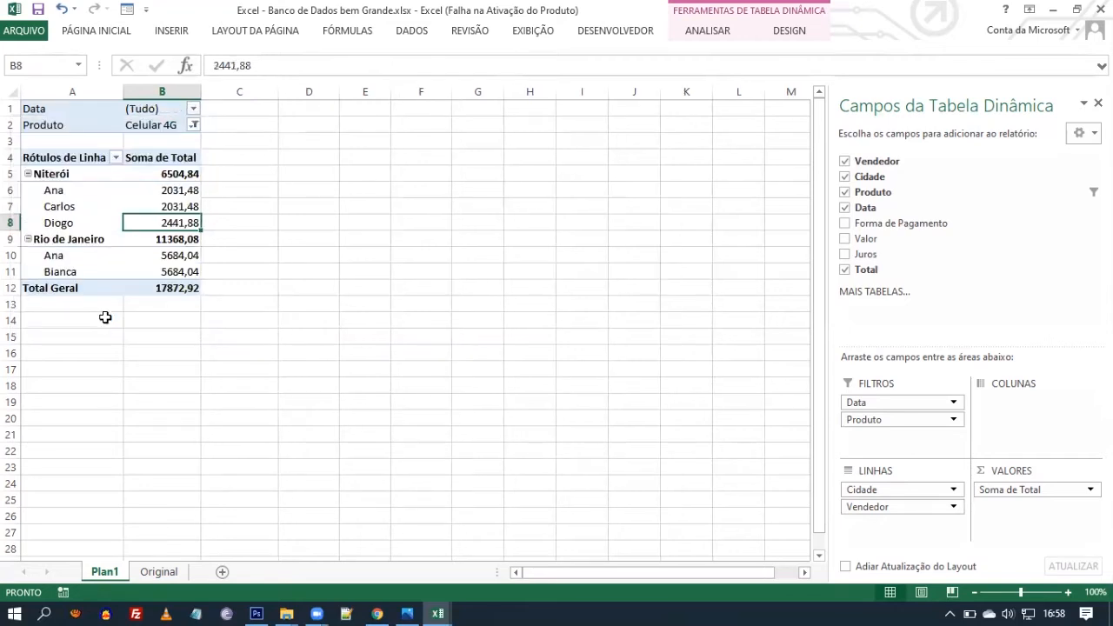
click(192, 125)
click(59, 175)
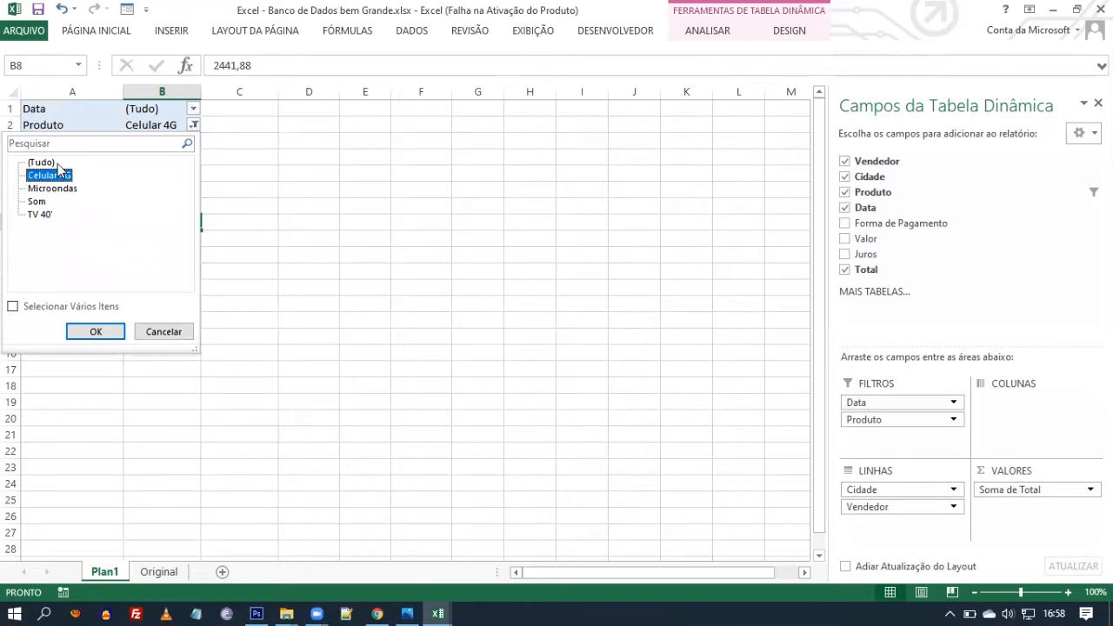
click(42, 164)
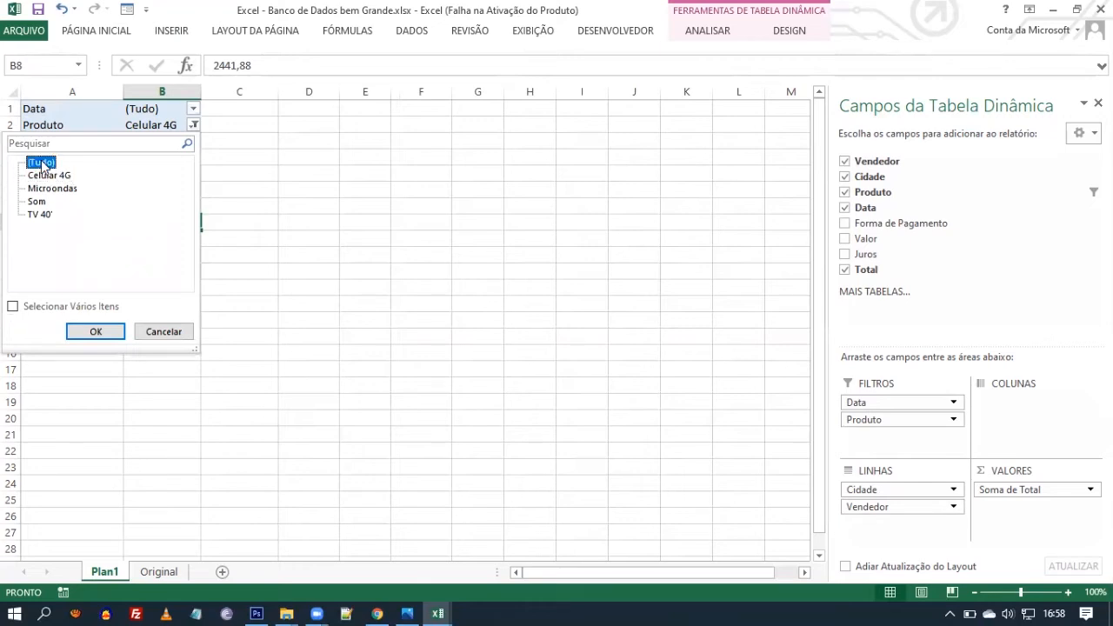
click(94, 331)
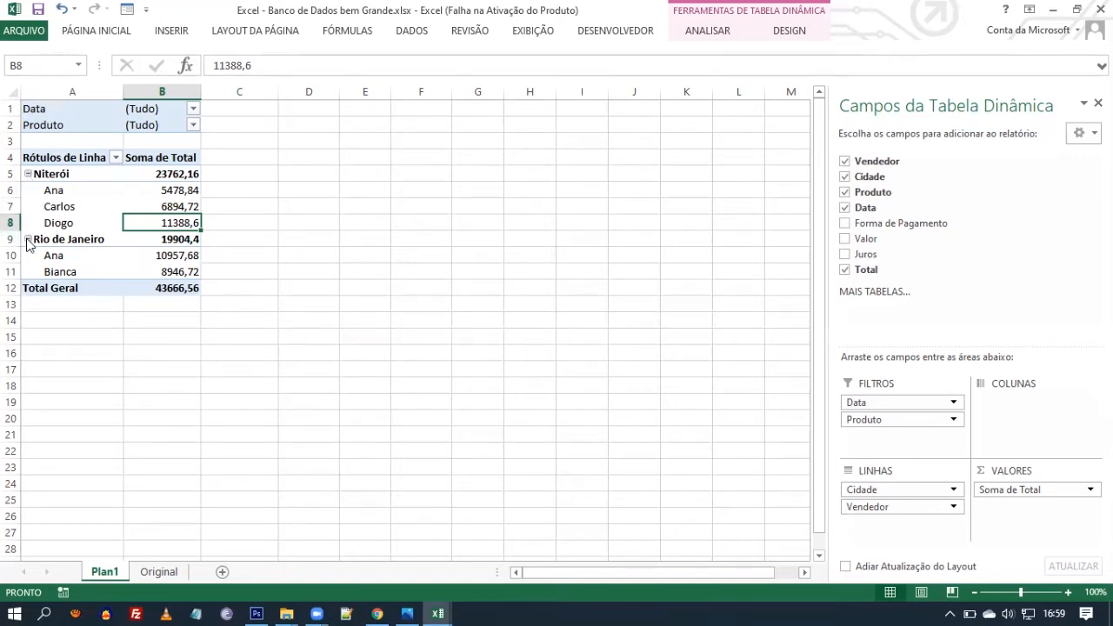
Collapse the seller rows under Niterói and Rio de Janeiro and expand both city groups again.
click(29, 175)
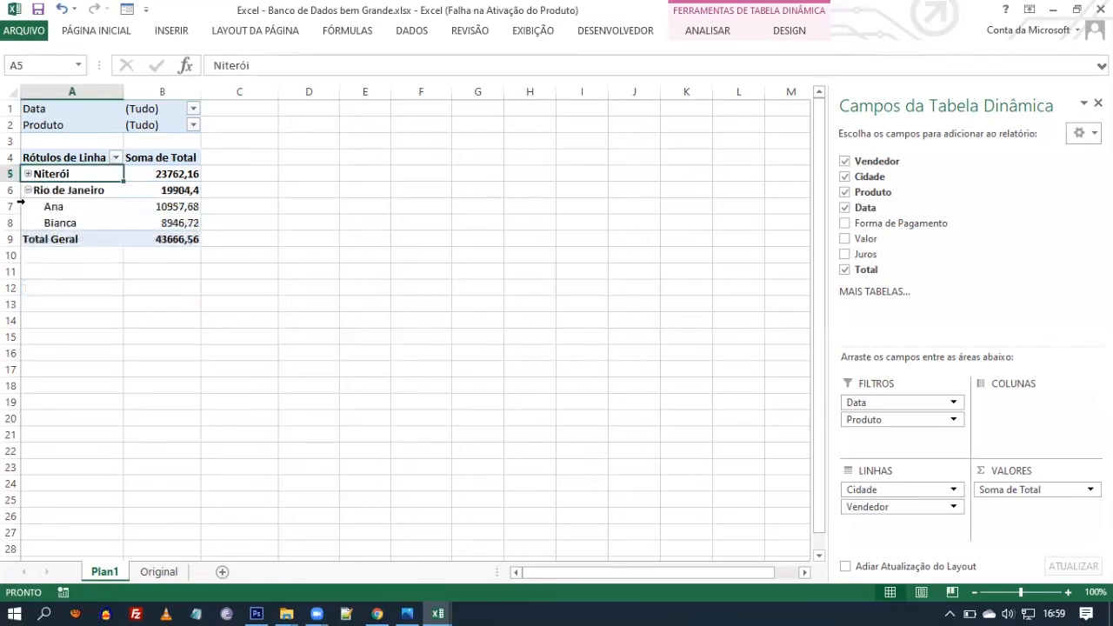
click(29, 190)
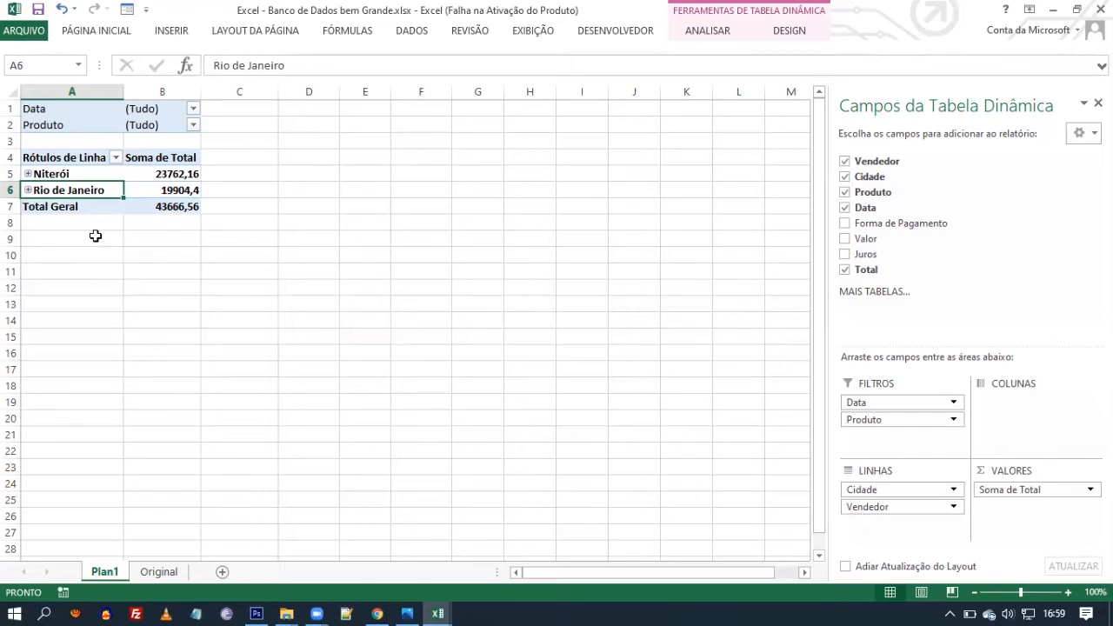
click(28, 174)
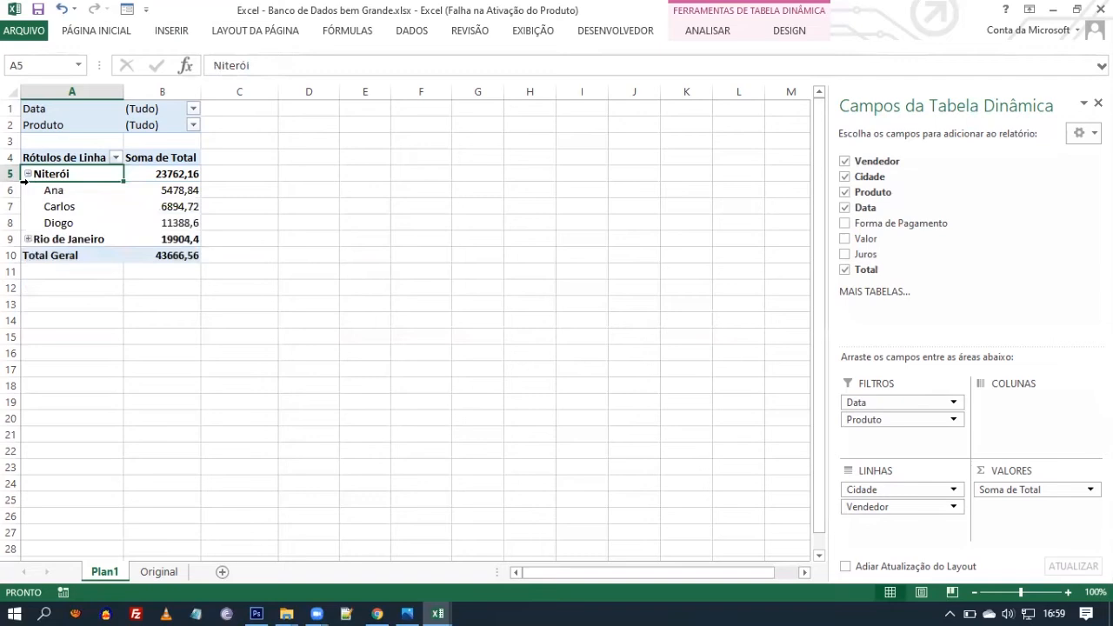
click(28, 239)
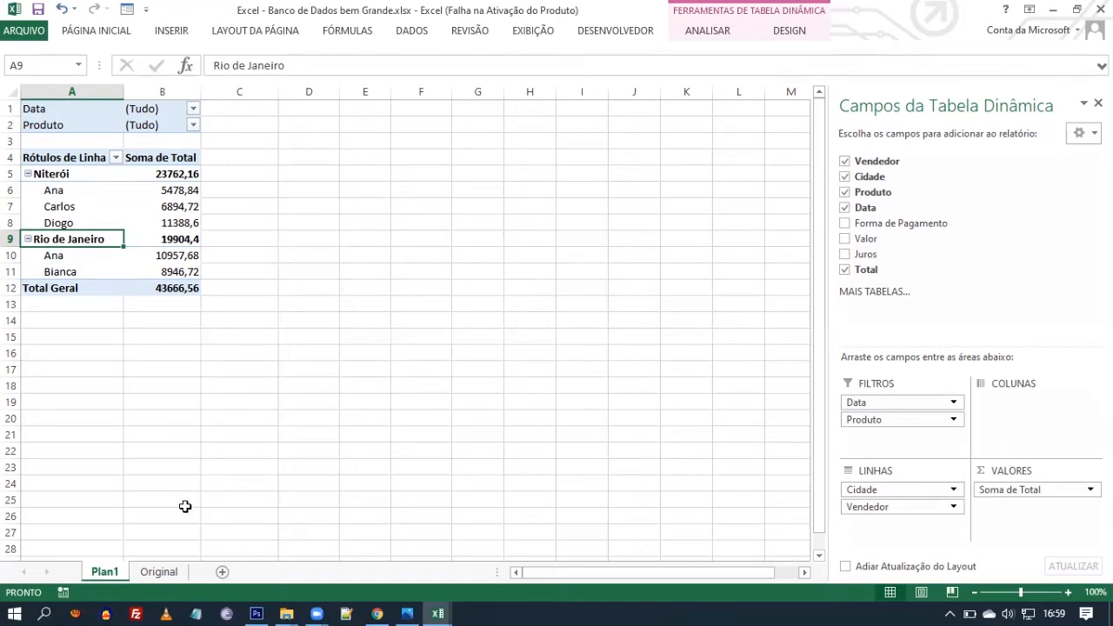
Review the source records on the Original sheet and compare them with the pivot totals on Plan1.
click(157, 571)
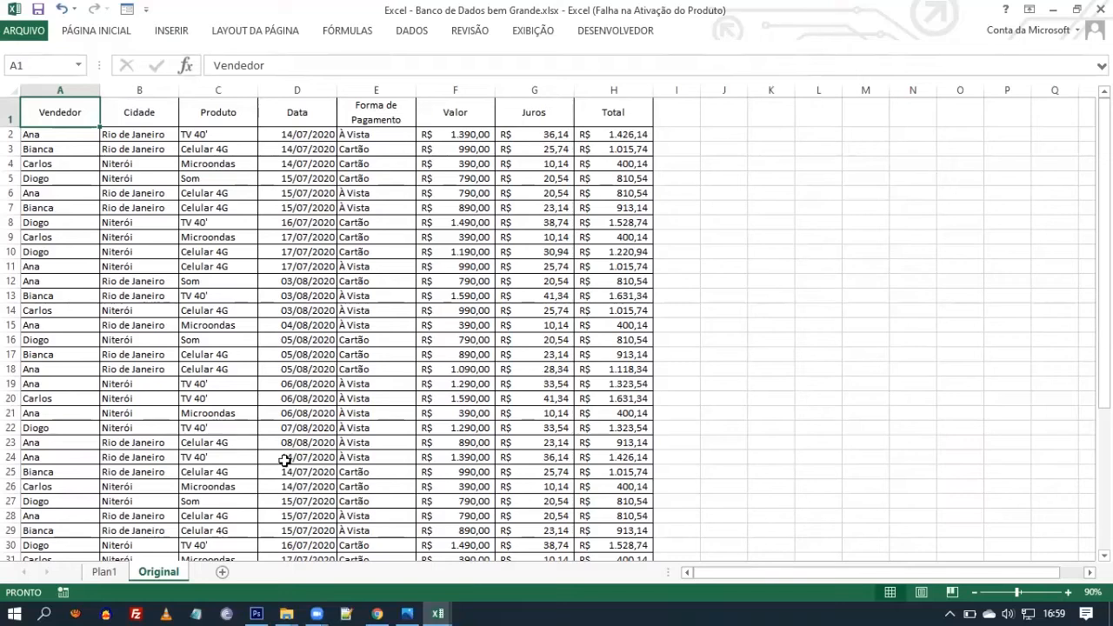
click(106, 572)
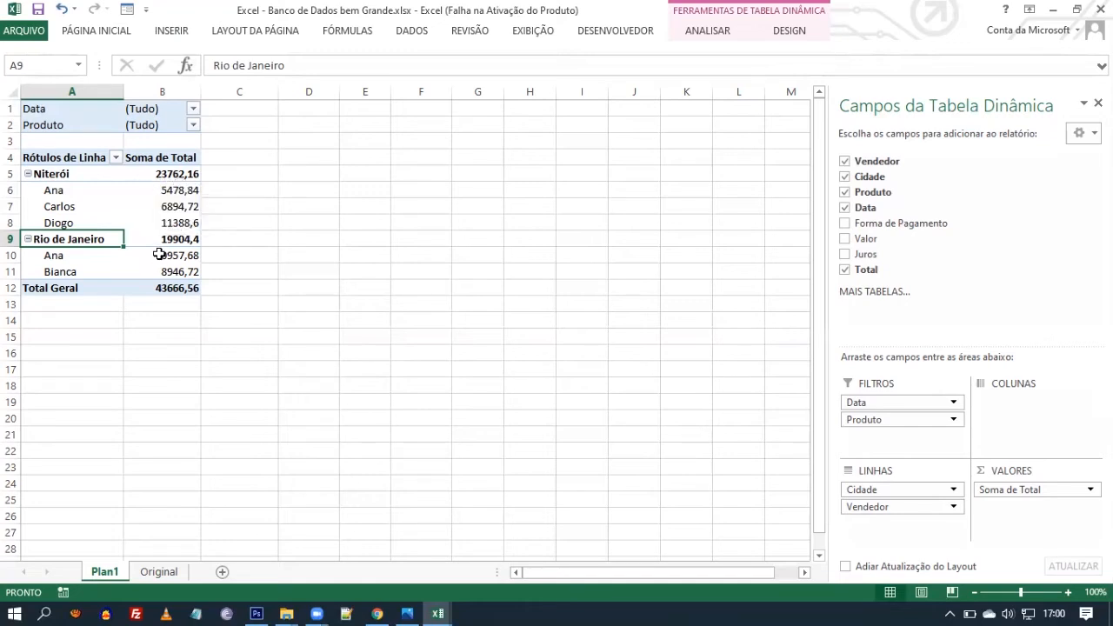
mouse_move(159, 254)
On the Original sheet, set the Valor cells F2, F3 and F4 to 1490, 1090 and 490.
click(159, 572)
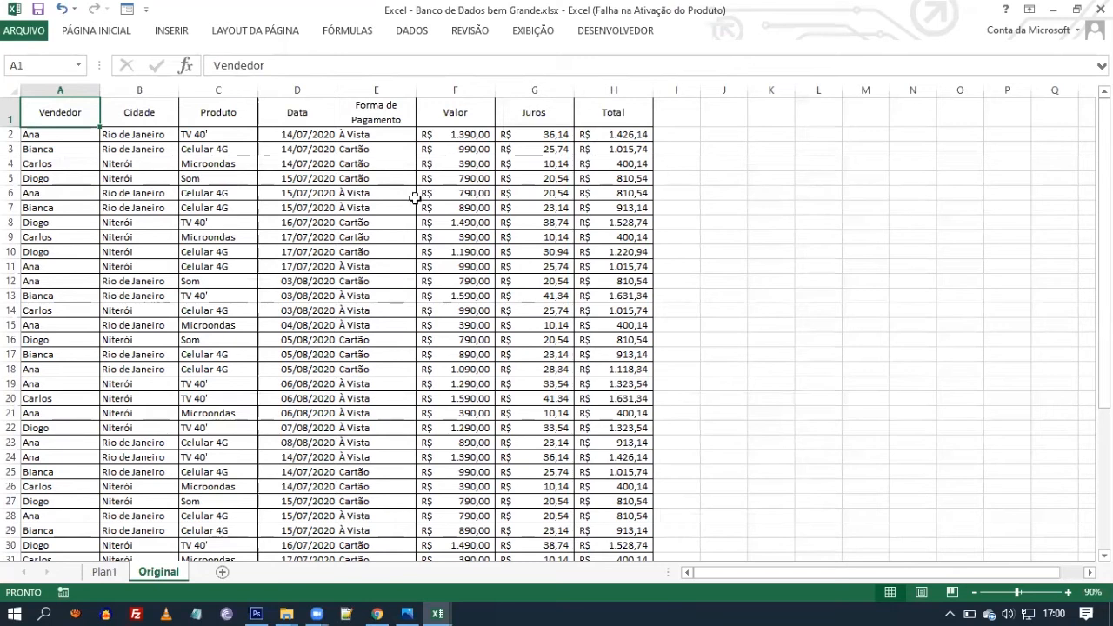
click(460, 133)
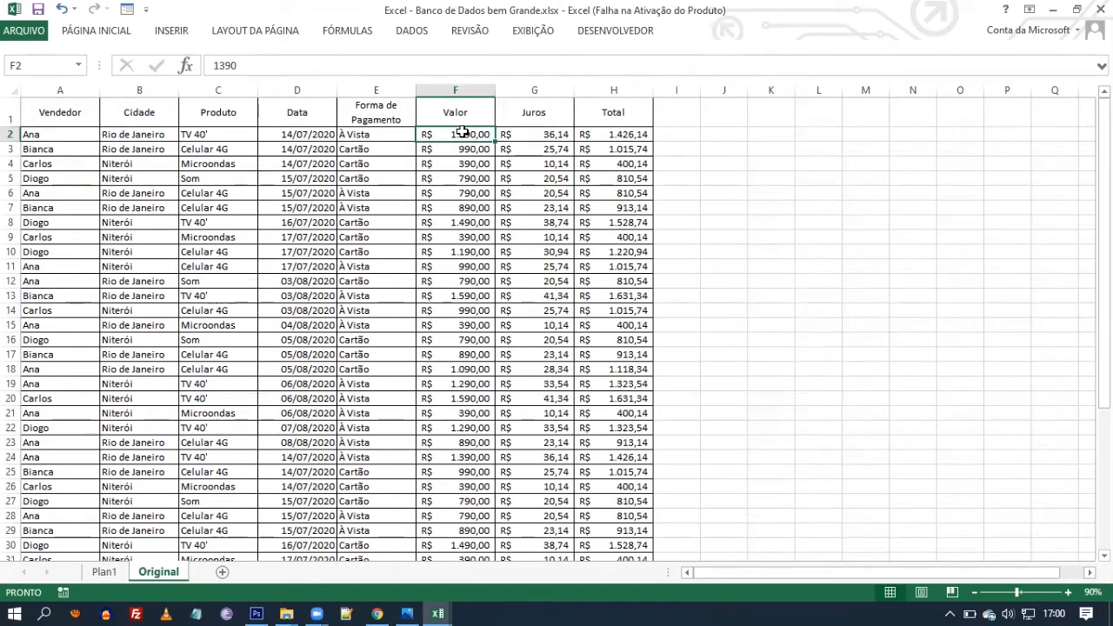
text(1490)
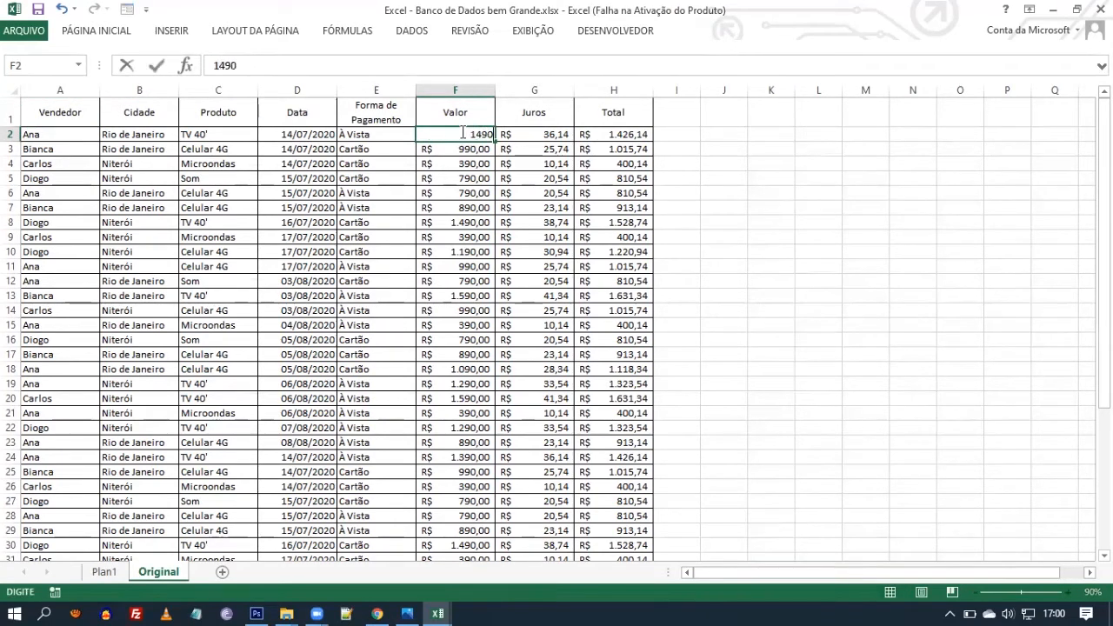
key(Return)
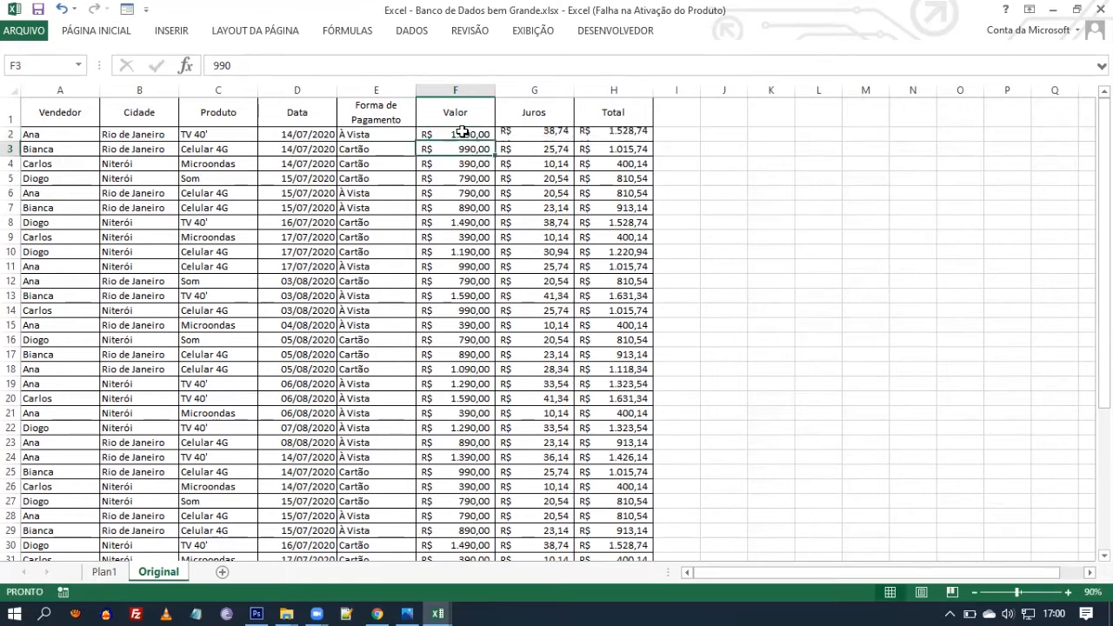
text(1090)
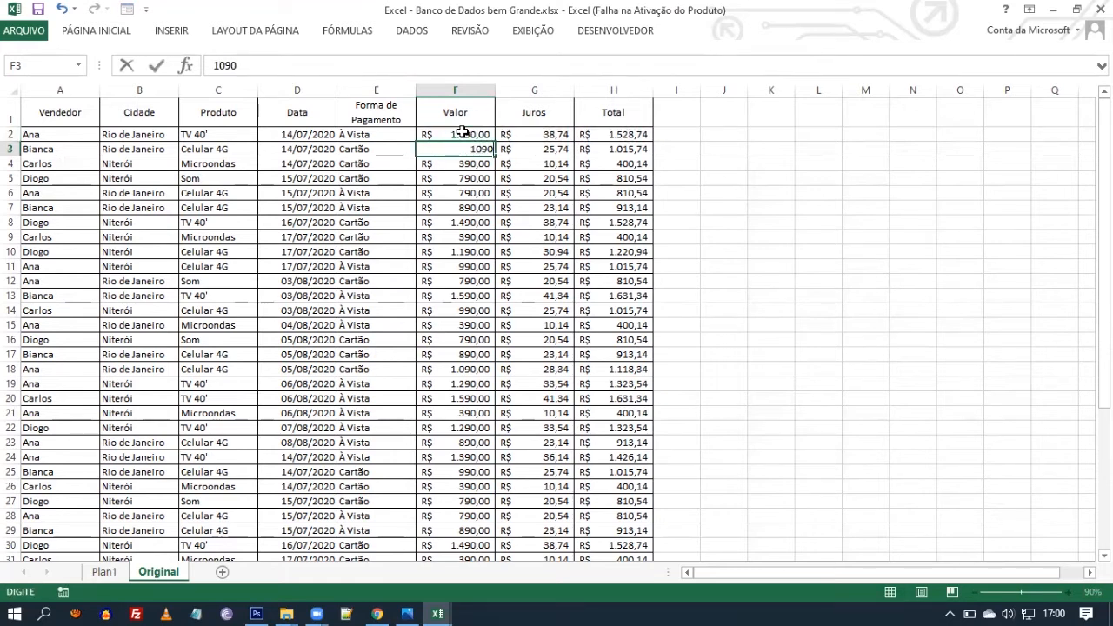
key(Return)
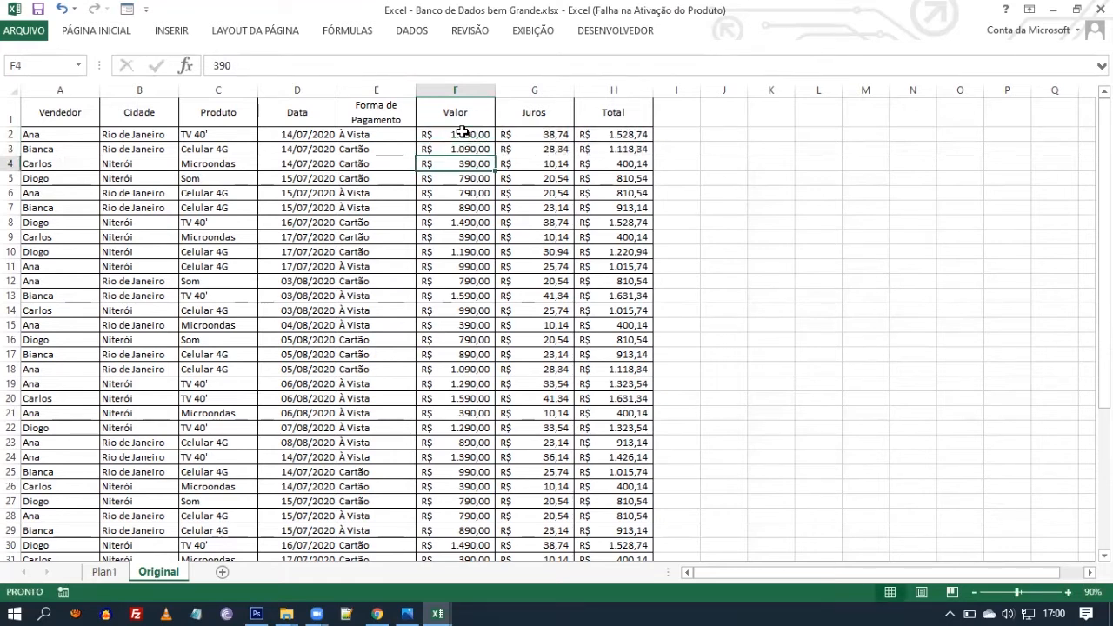
text(490)
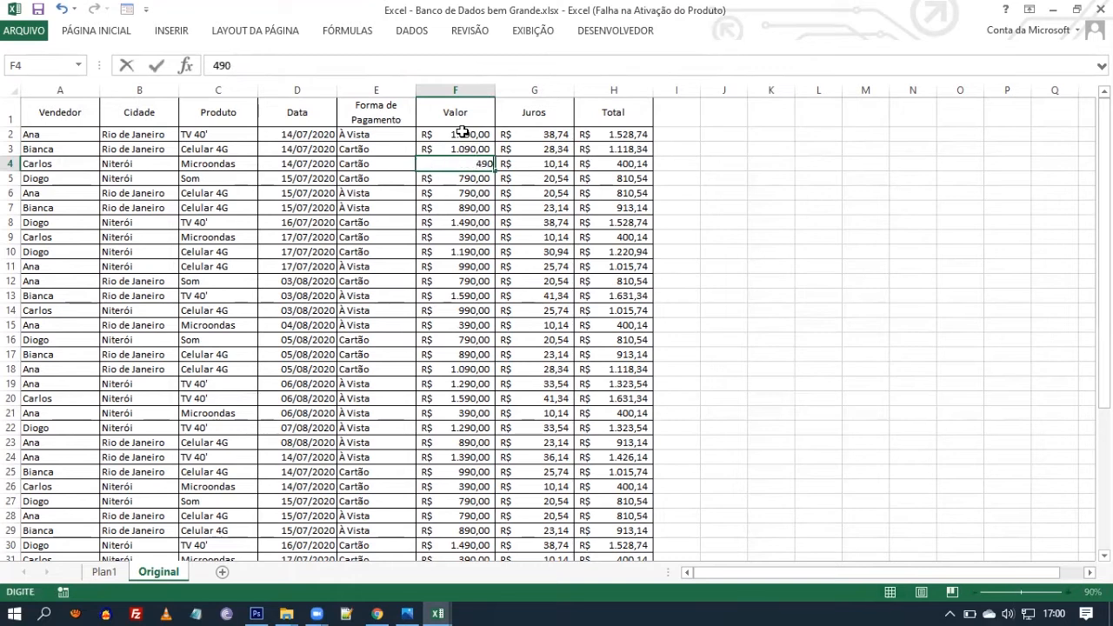
key(Return)
Set the Valor cells F5 and F6 of the source data to 890 each.
text(790)
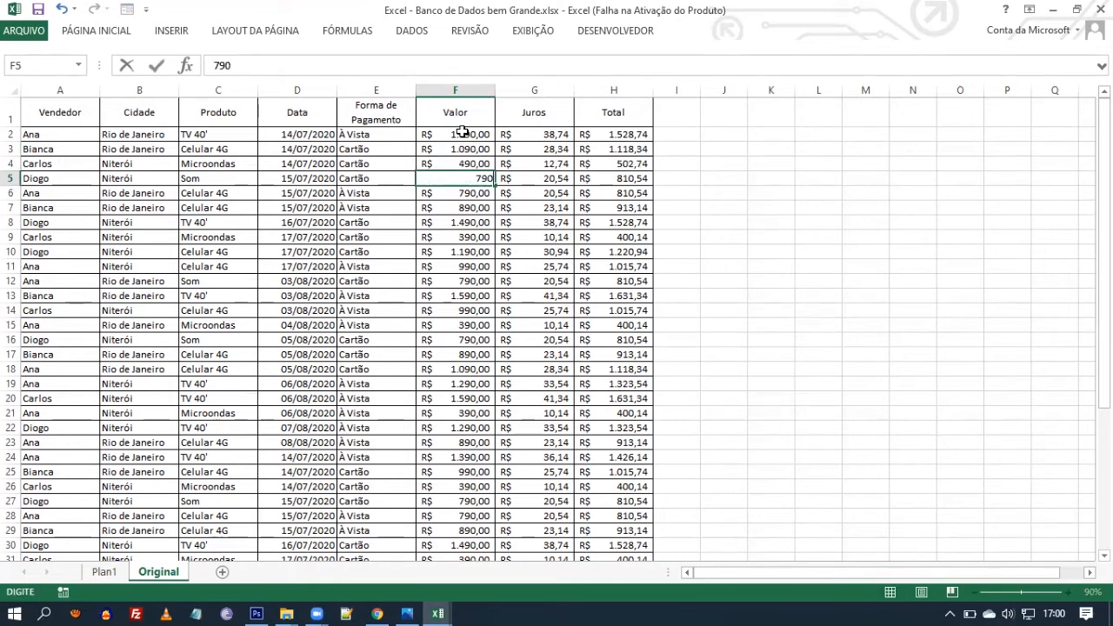
key(Return)
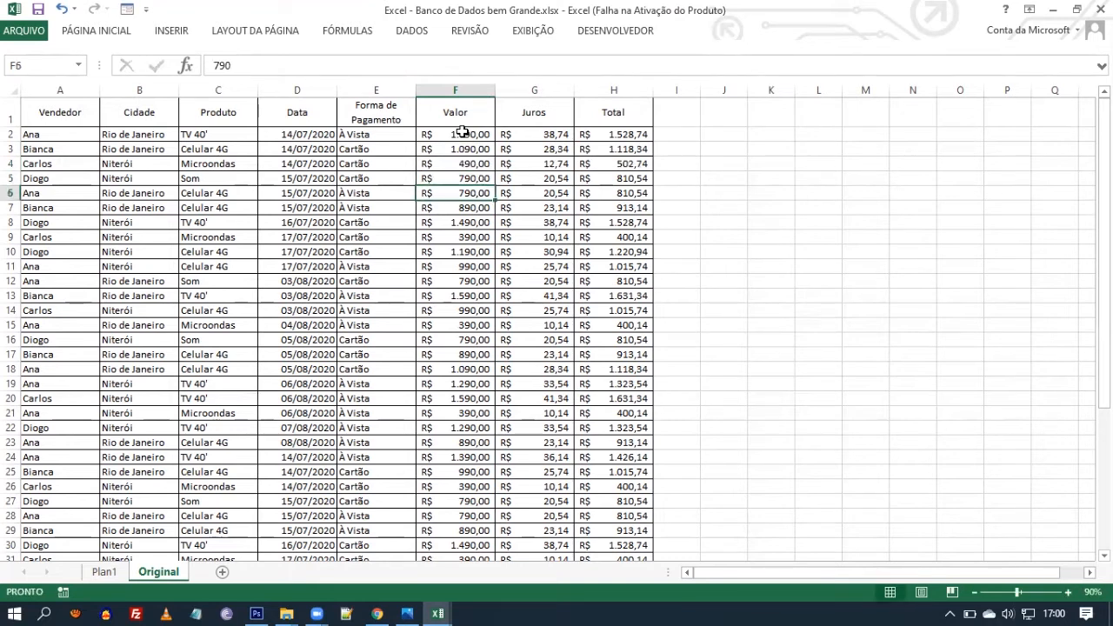
key(Up)
text(890)
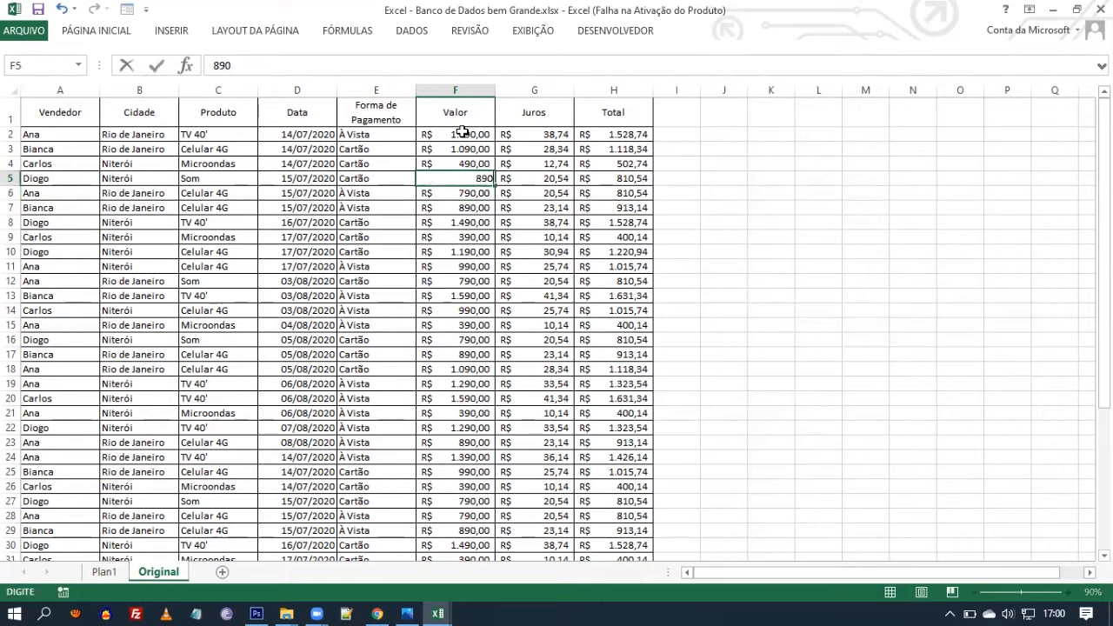
key(Return)
text(890)
key(Return)
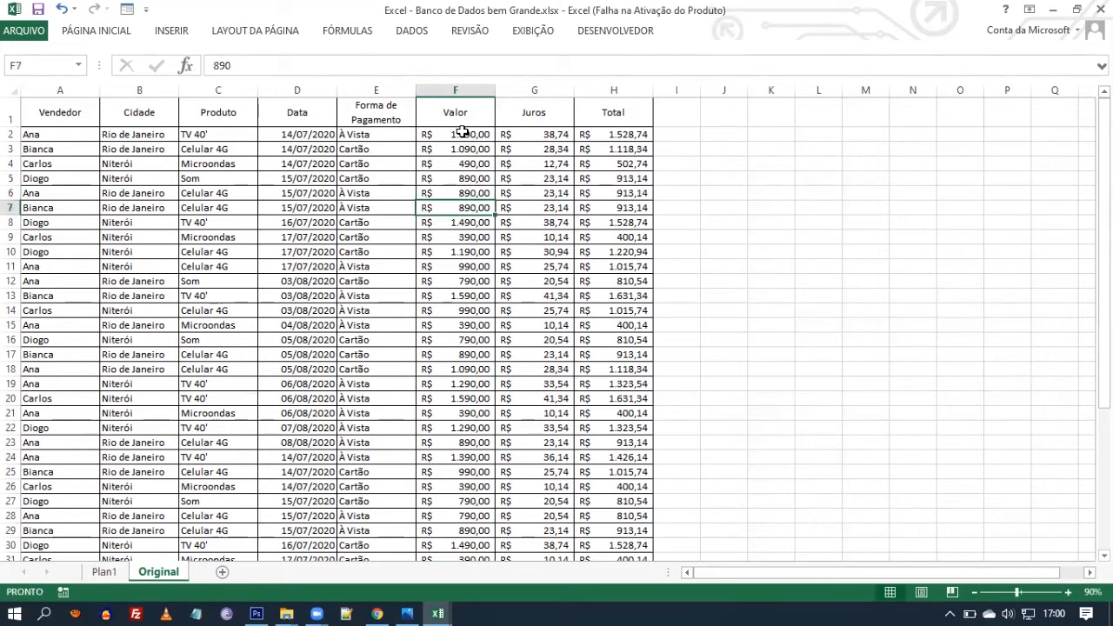
Set the Valor cells F7 to F10 of the source data to 990, 1590, 490 and 1290.
text(990)
key(Return)
text(1.590)
key(Return)
text(490)
key(Return)
text(1290)
key(Return)
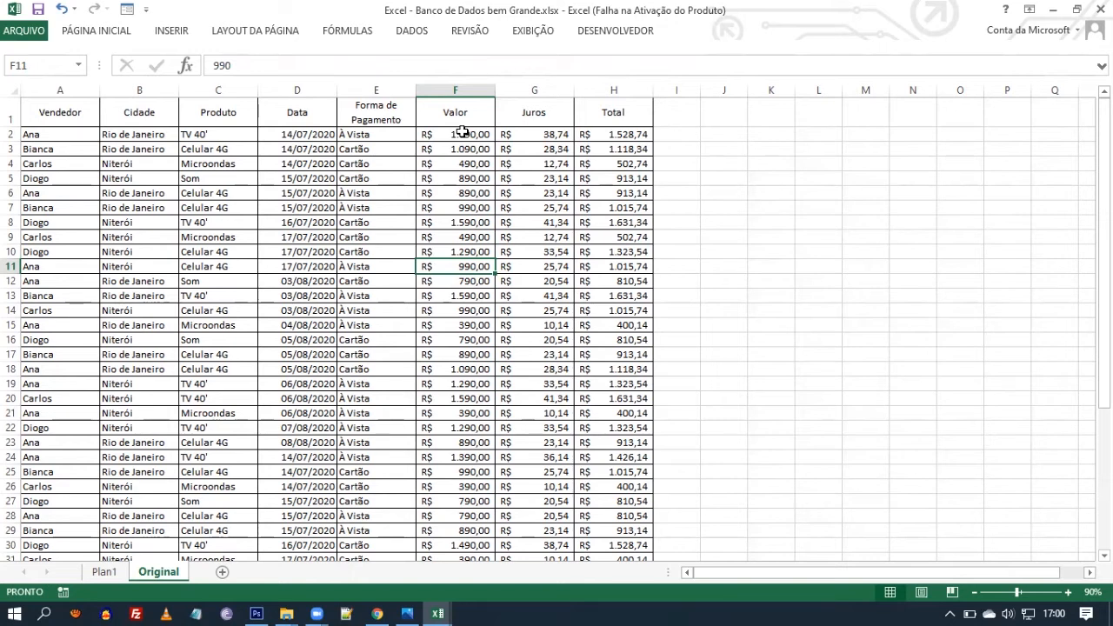
Set the Valor cells F11, F12 and F13 of the source data to 1090, 890 and 1690.
text(1090)
key(Return)
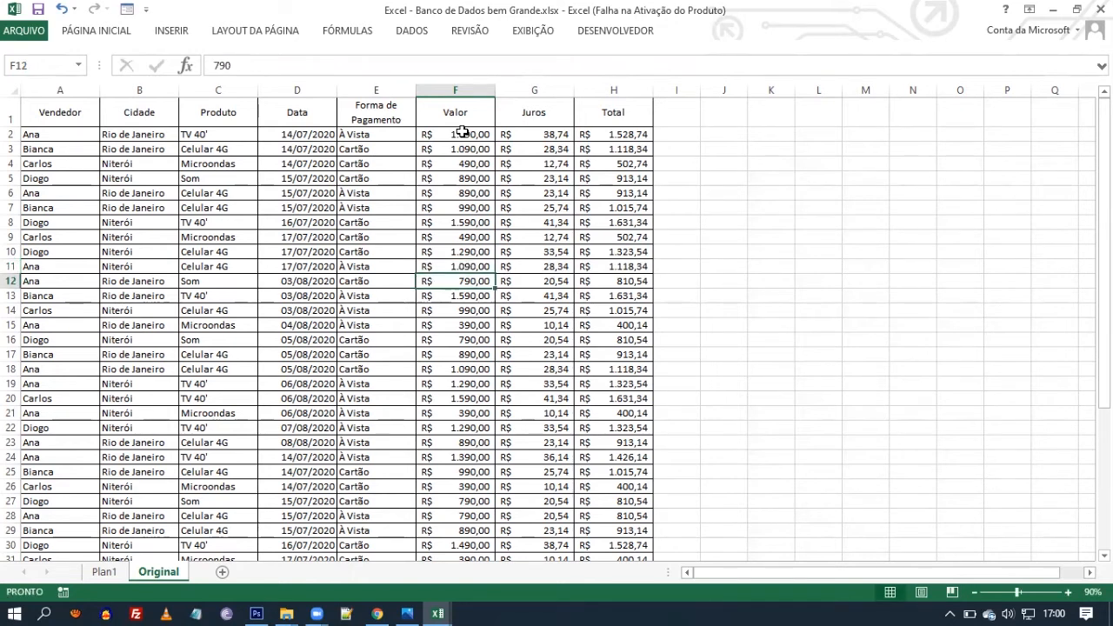
text(890)
key(Return)
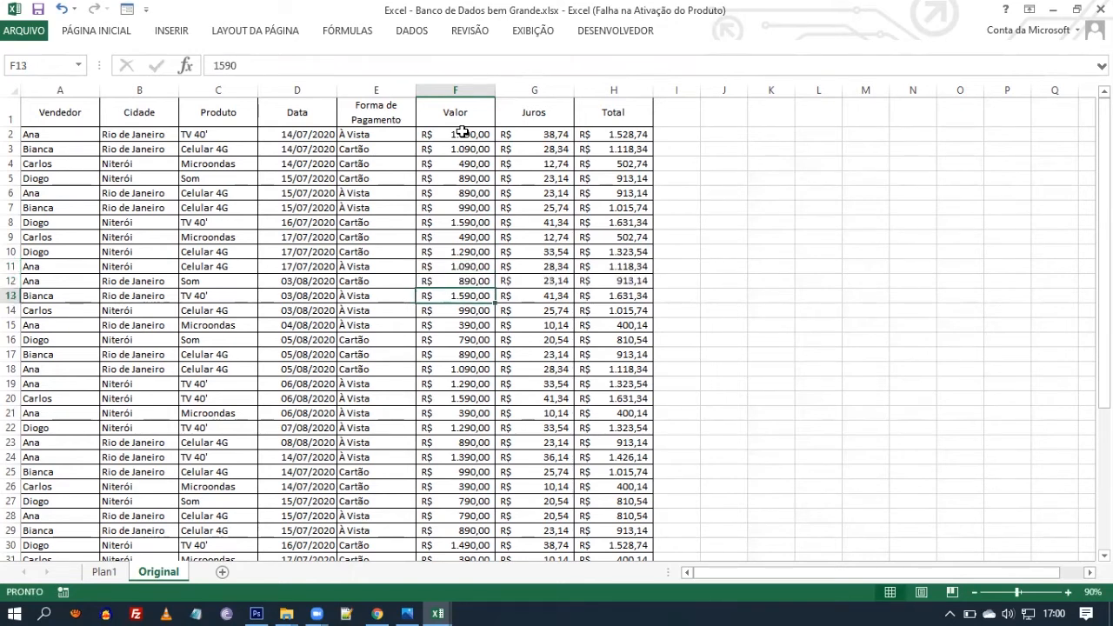
text(1690)
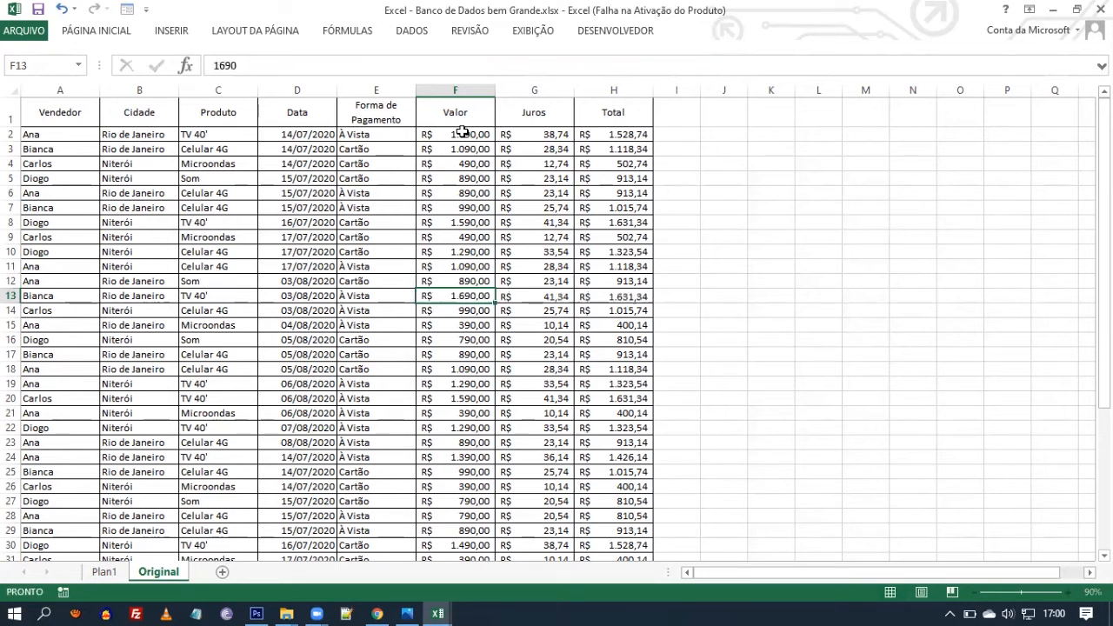
key(Return)
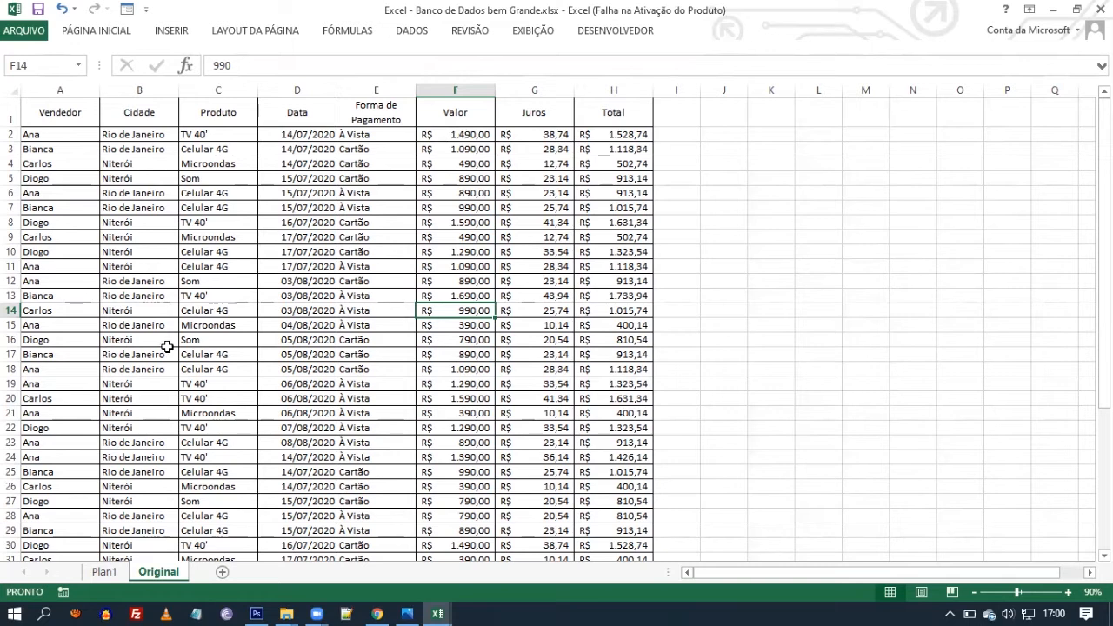
Refresh the pivot table on Plan1 with the edited source data and check its totals.
click(103, 571)
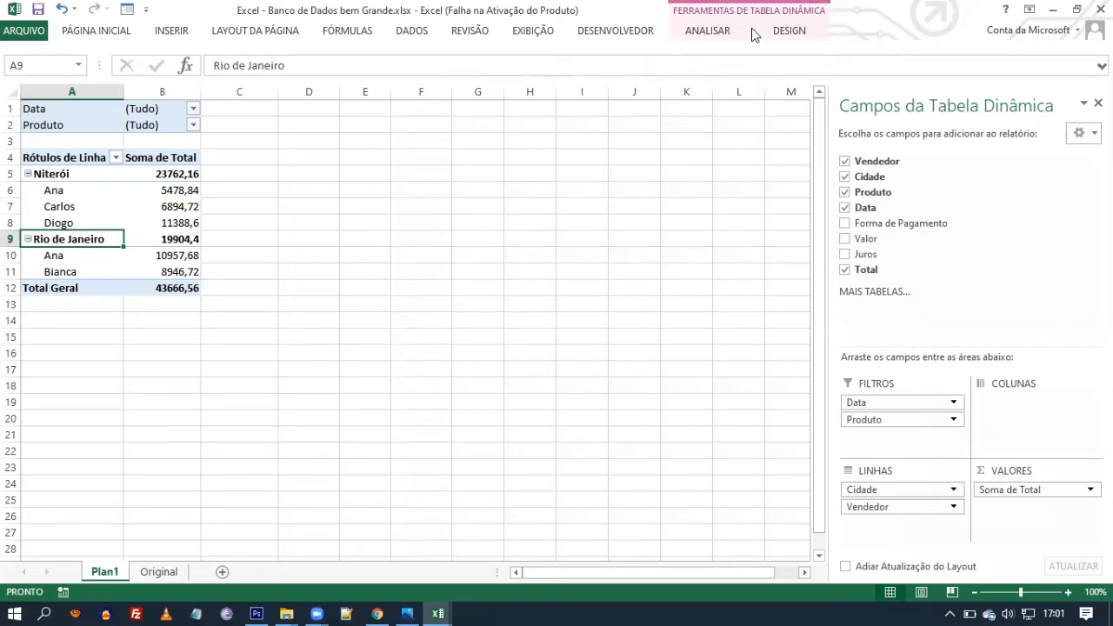
click(705, 31)
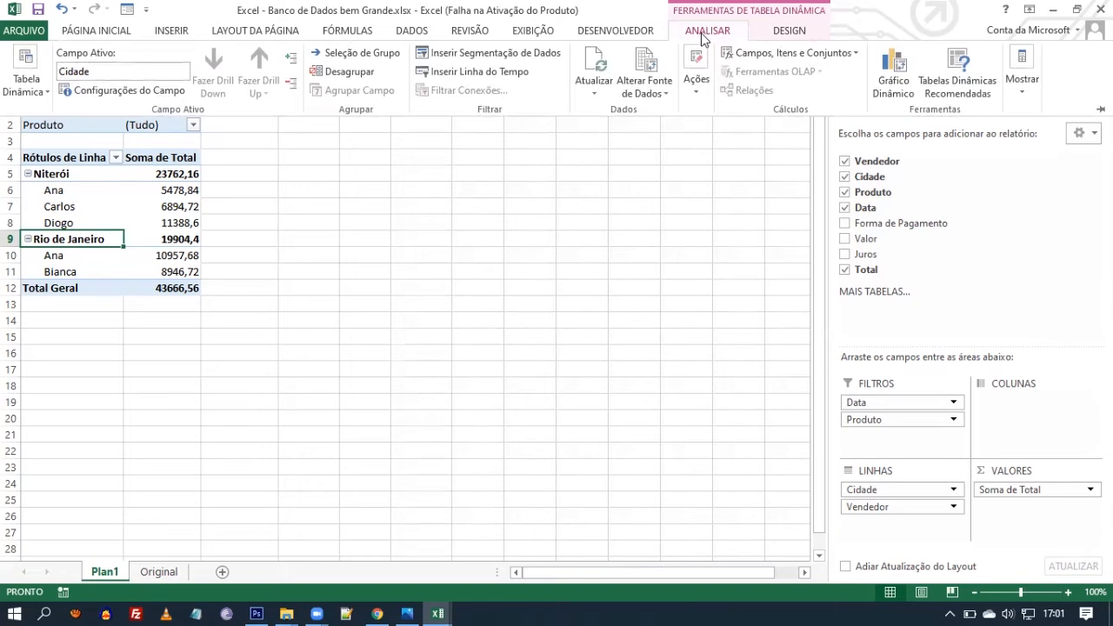
click(589, 68)
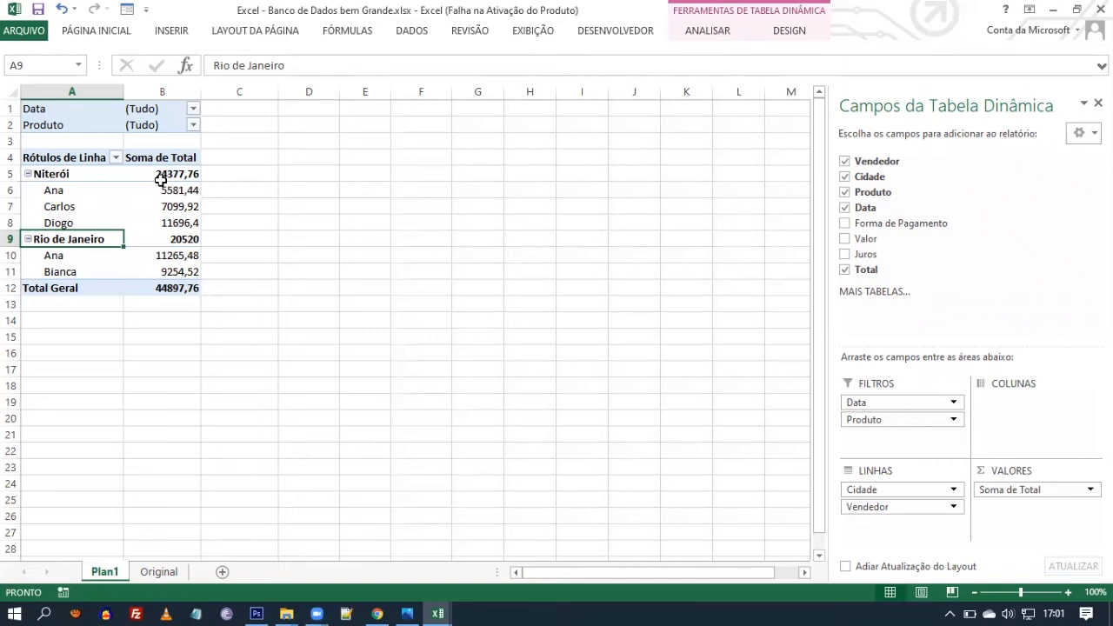
mouse_move(165, 179)
click(631, 35)
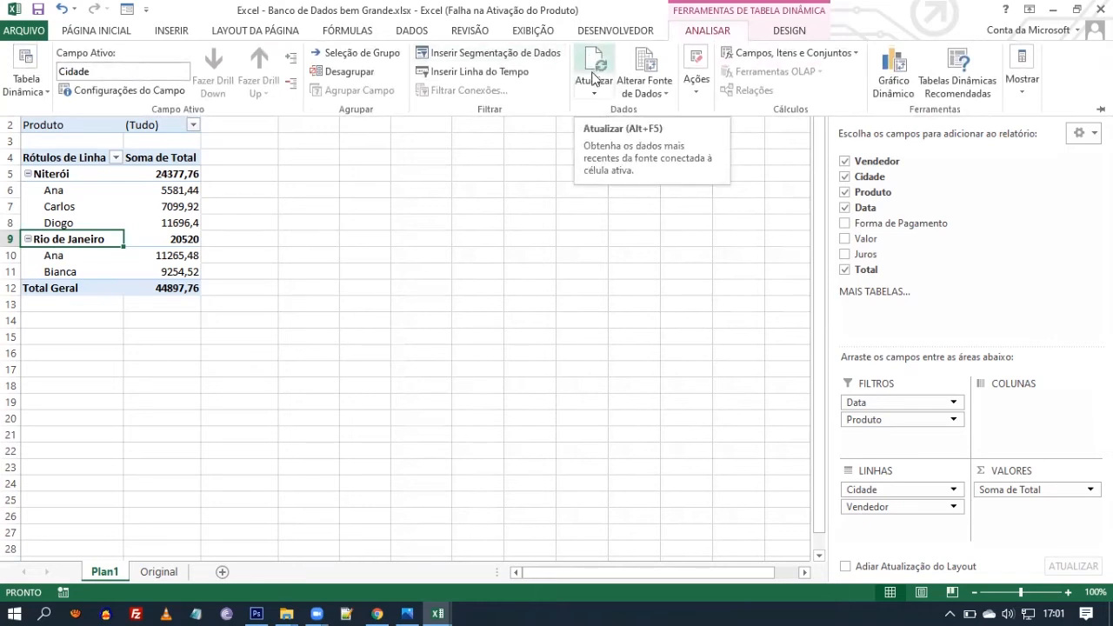
On the Original sheet, duplicate the records in rows 37 to 45 directly below the data, starting at A46.
click(145, 572)
click(145, 572)
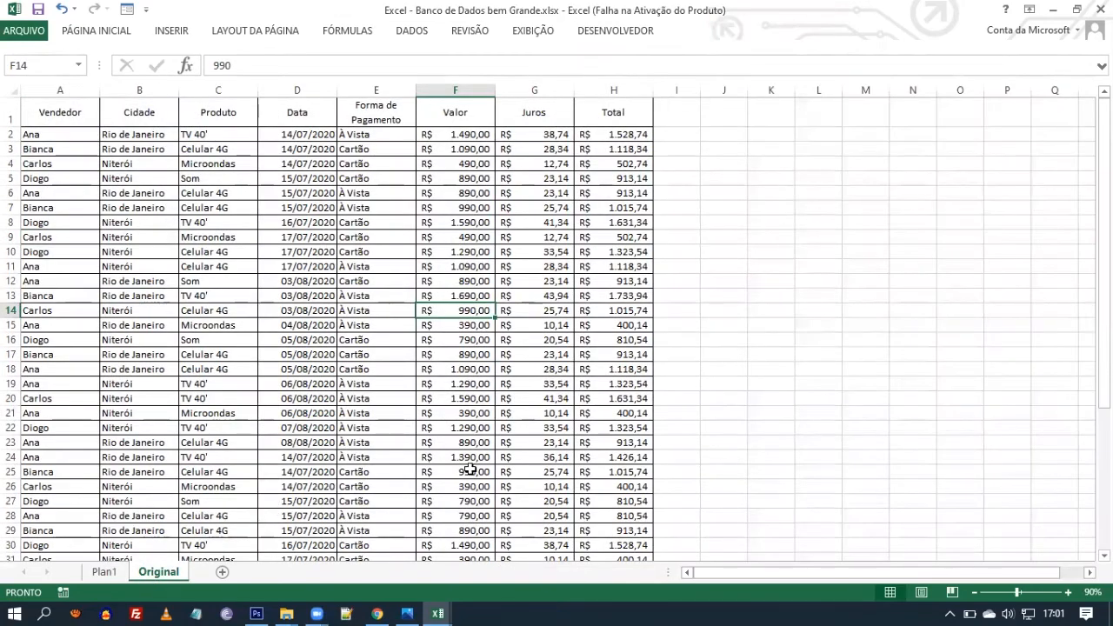
drag(1104, 187, 1104, 245)
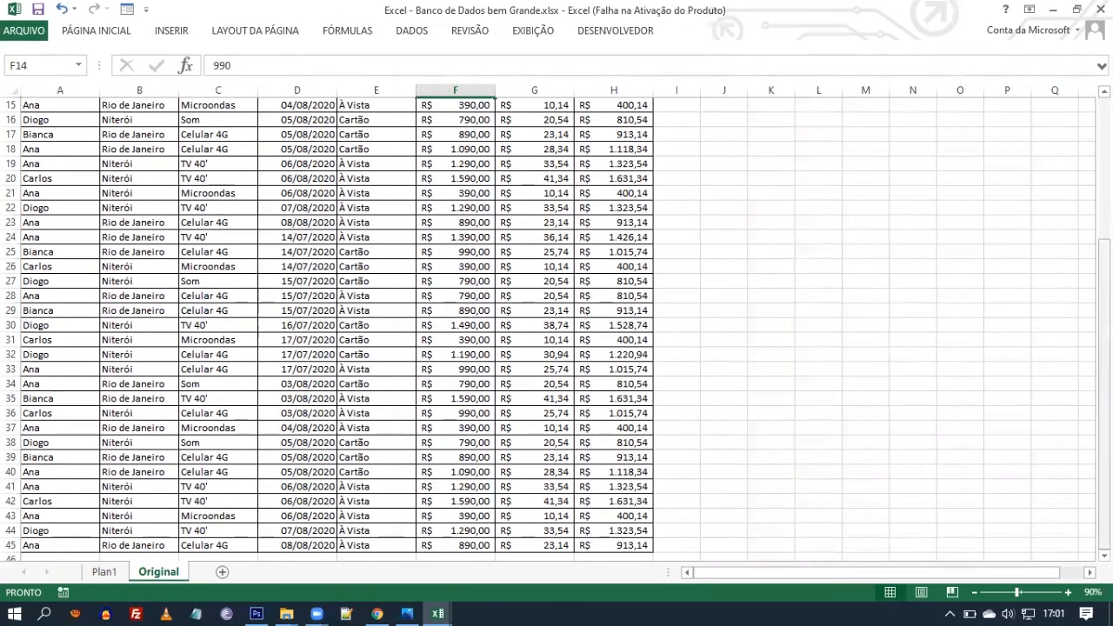
click(1104, 556)
click(1104, 556)
click(1104, 556)
click(1104, 555)
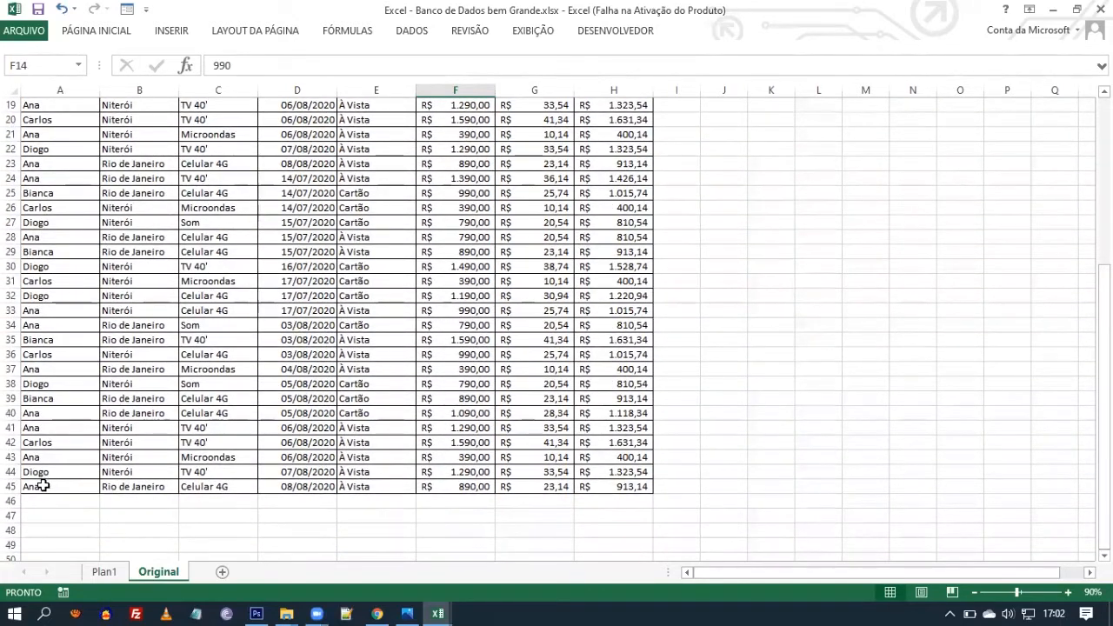
drag(55, 368, 606, 484)
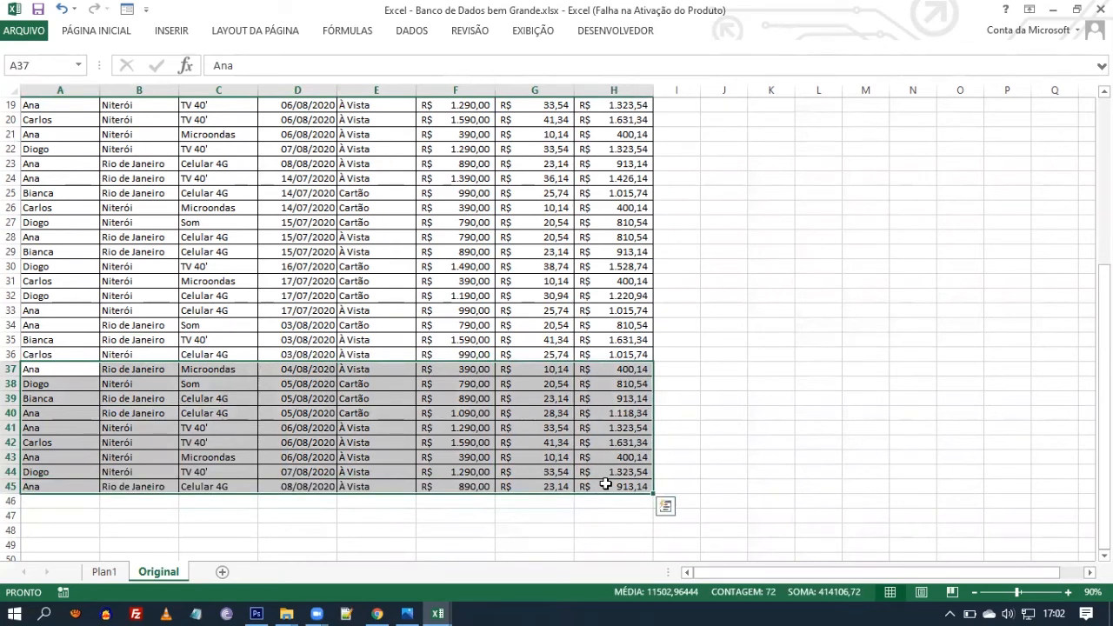
key(ctrl+c)
key(ctrl+q)
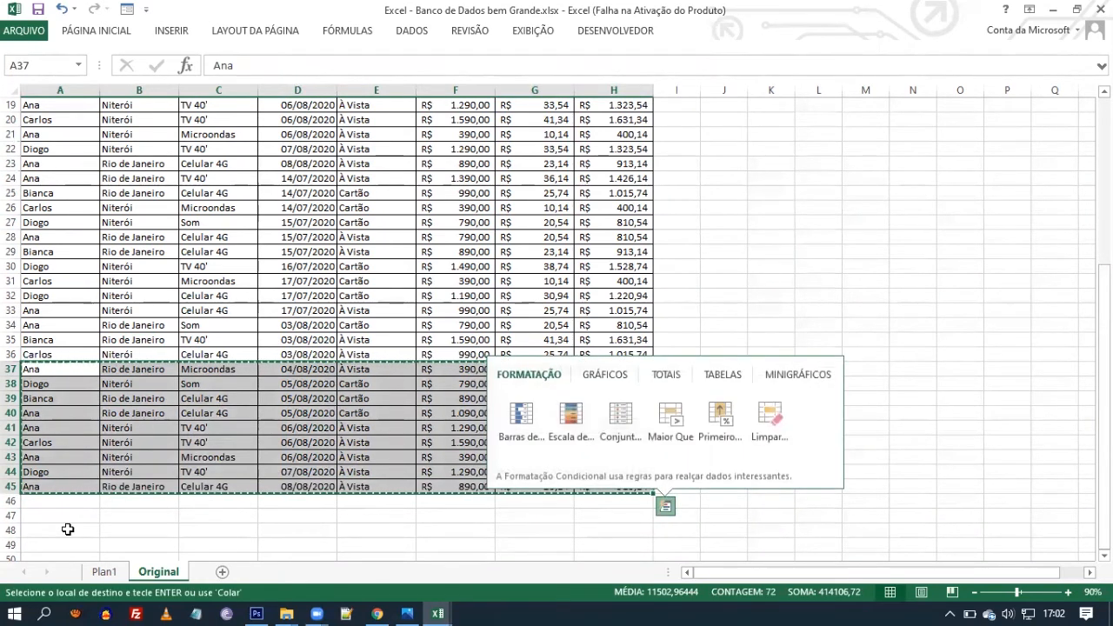
click(67, 497)
key(ctrl+v)
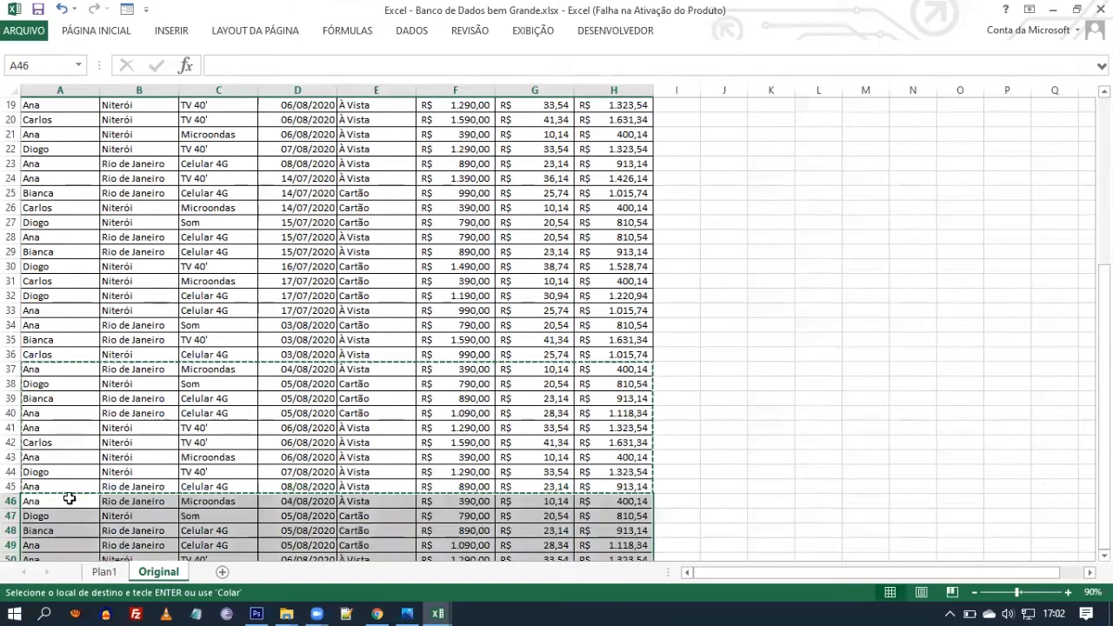
drag(1104, 435, 1104, 474)
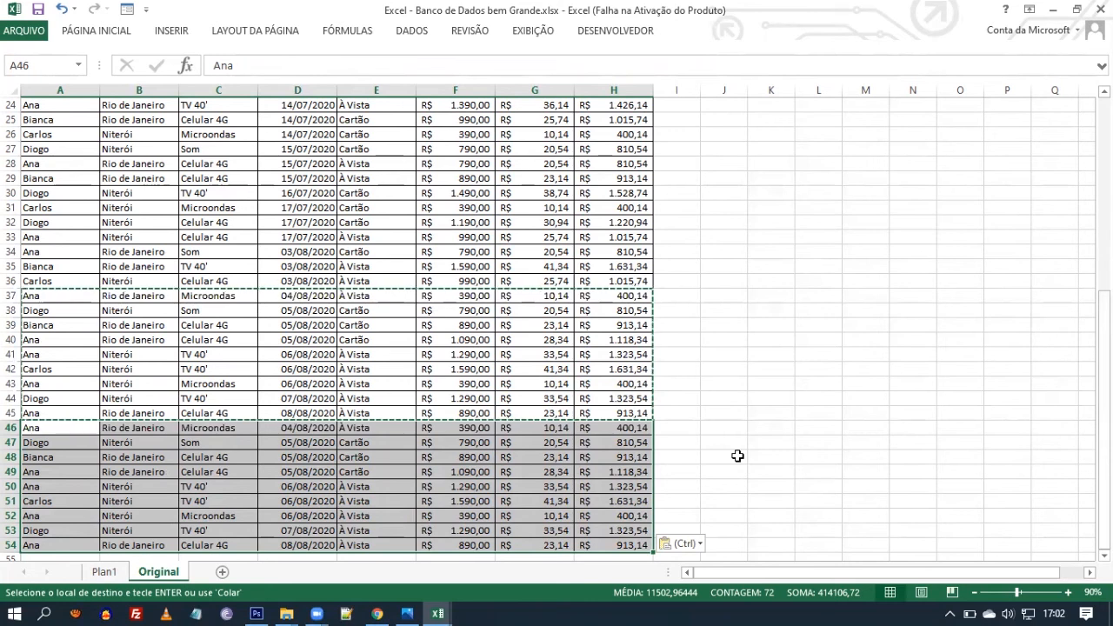
click(681, 410)
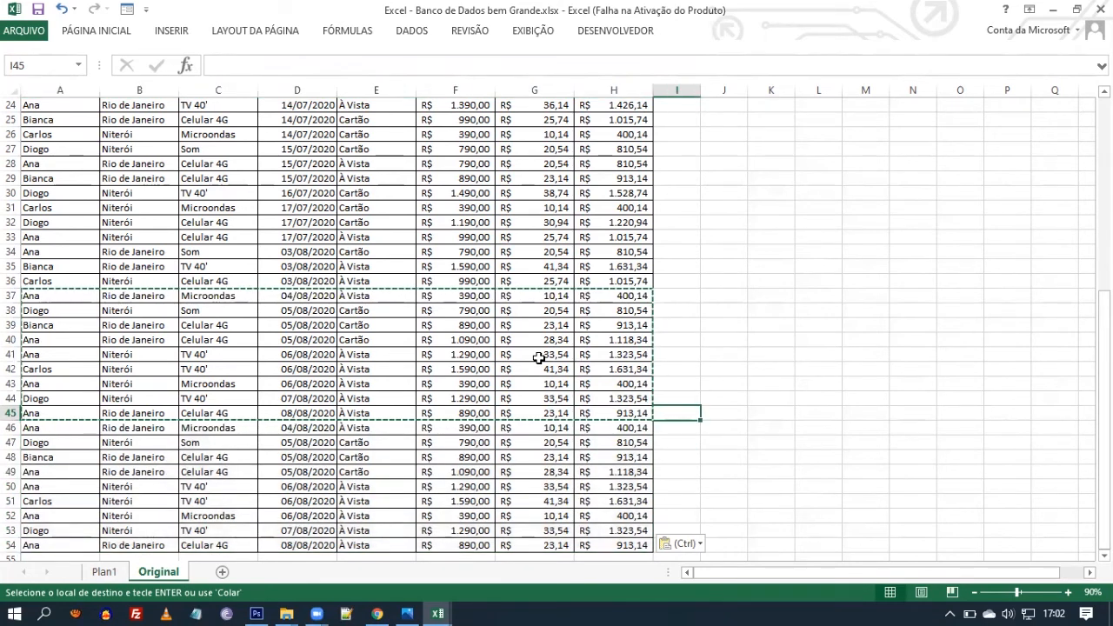
Refresh the pivot table on Plan1 with its current source range.
click(105, 571)
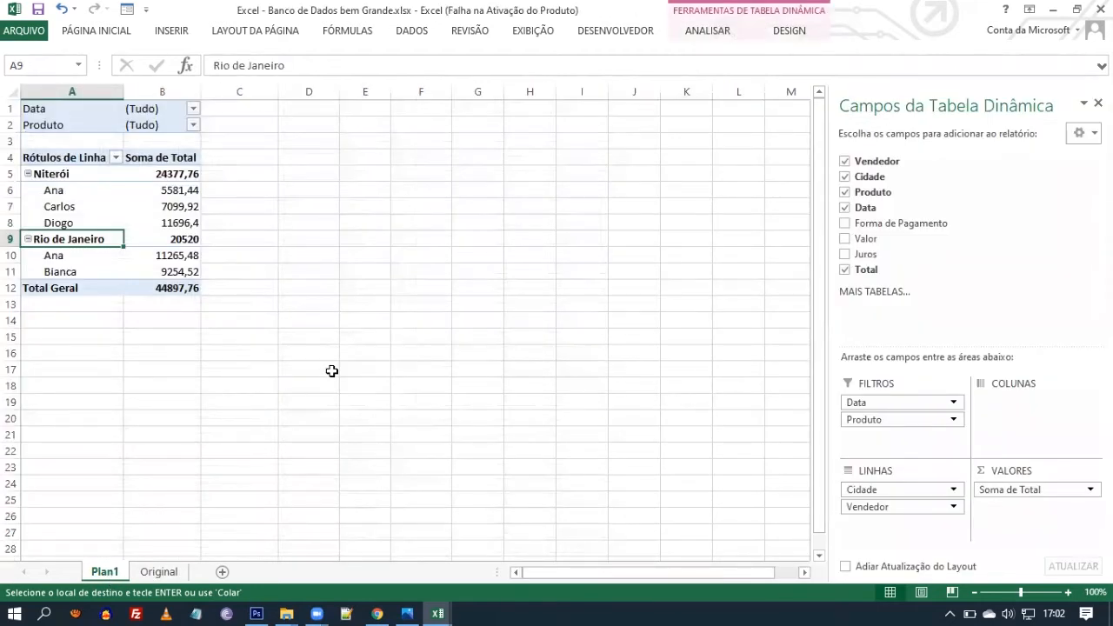
click(708, 32)
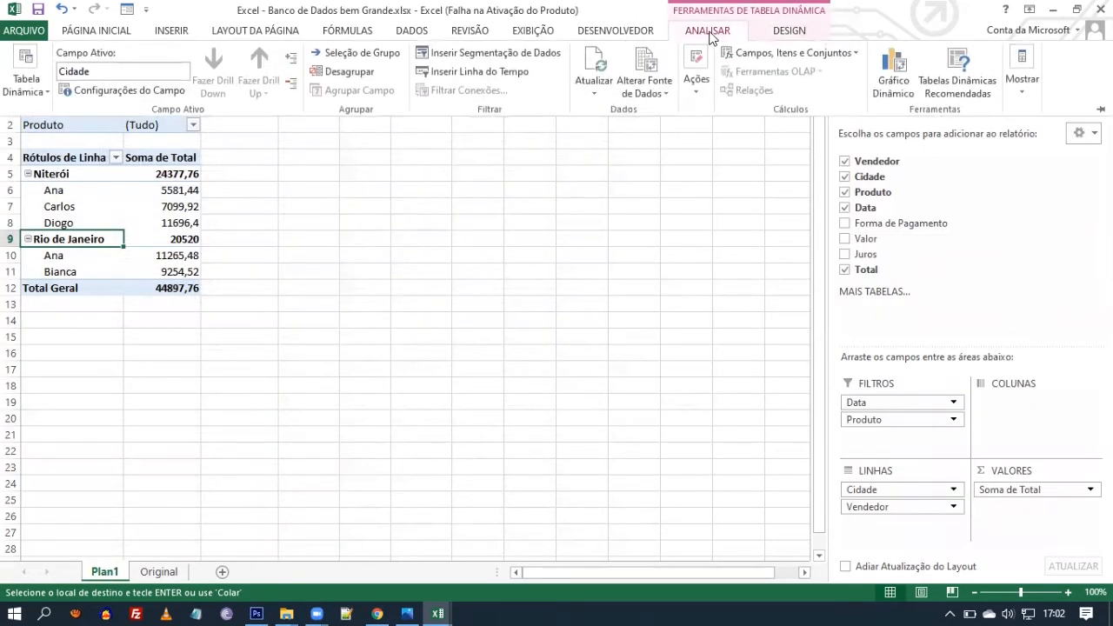
click(594, 59)
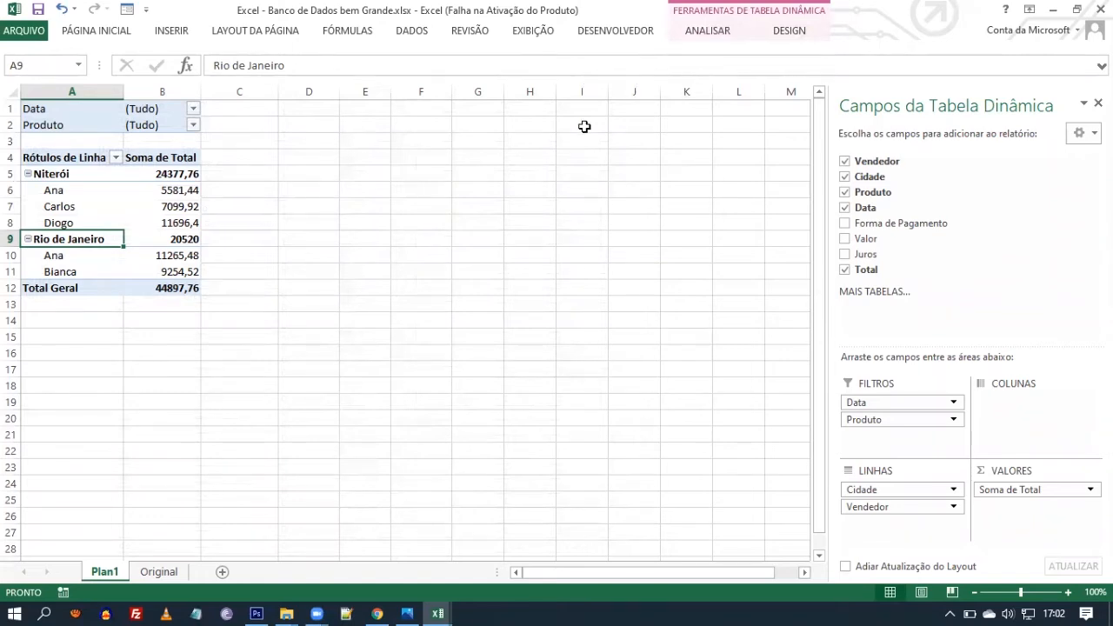
Change the pivot table's data source range to Original!$A$1:$H$54.
click(707, 33)
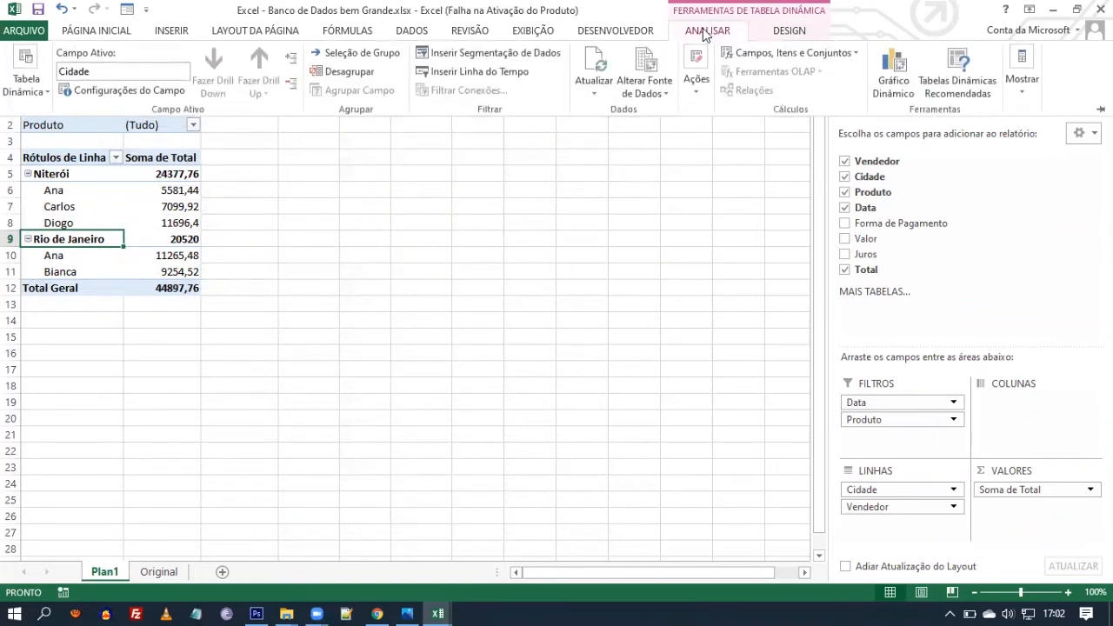
click(645, 63)
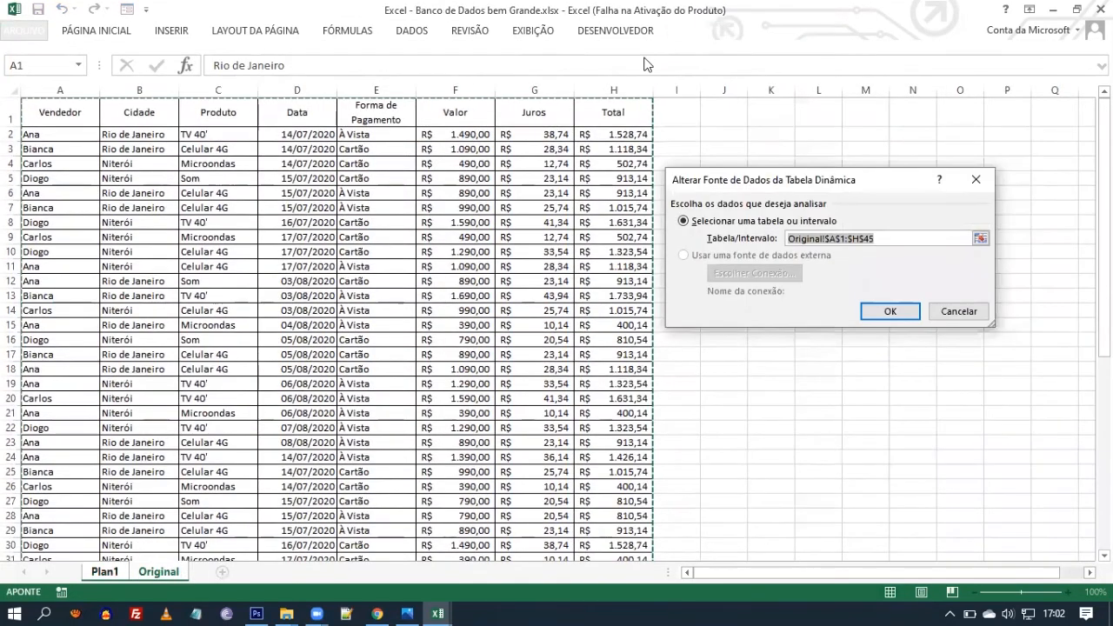
click(884, 237)
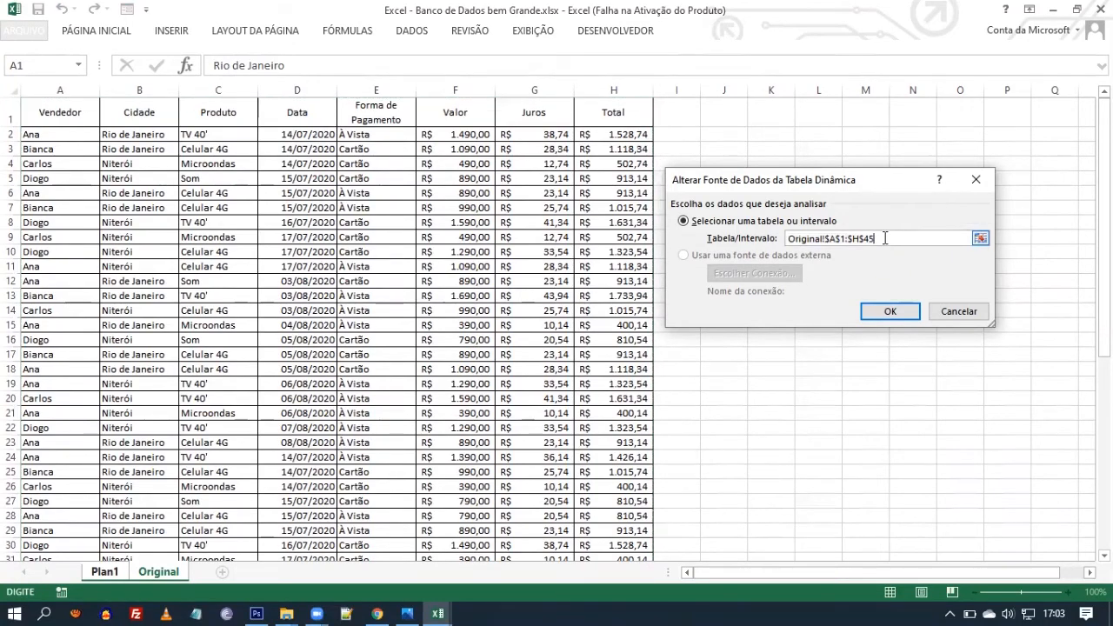
drag(1104, 261, 1104, 455)
key(BackSpace)
key(BackSpace)
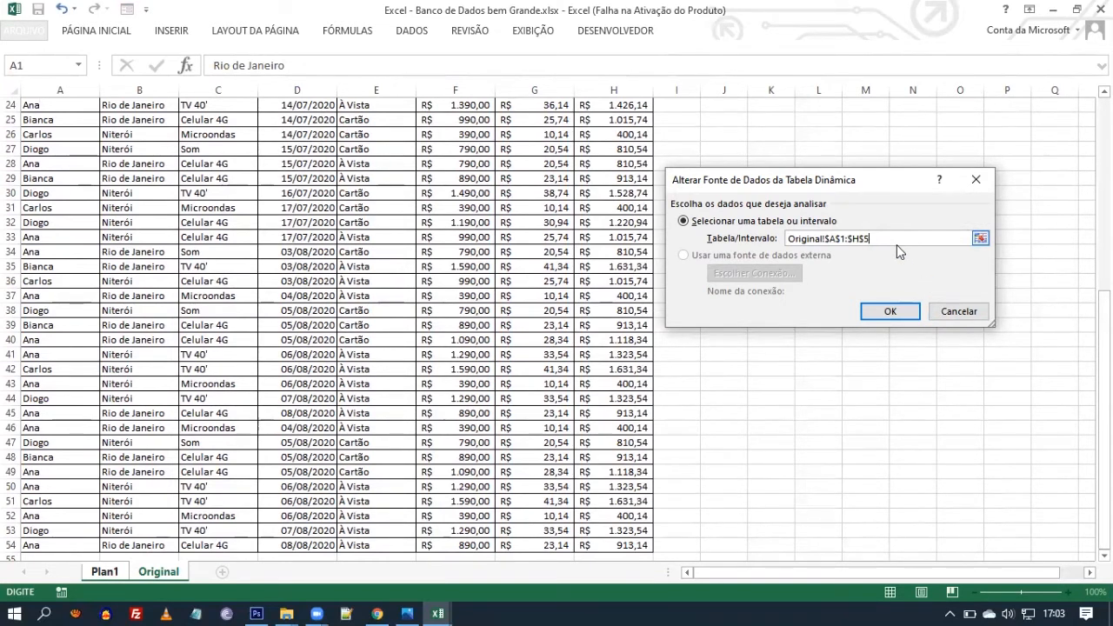
click(889, 312)
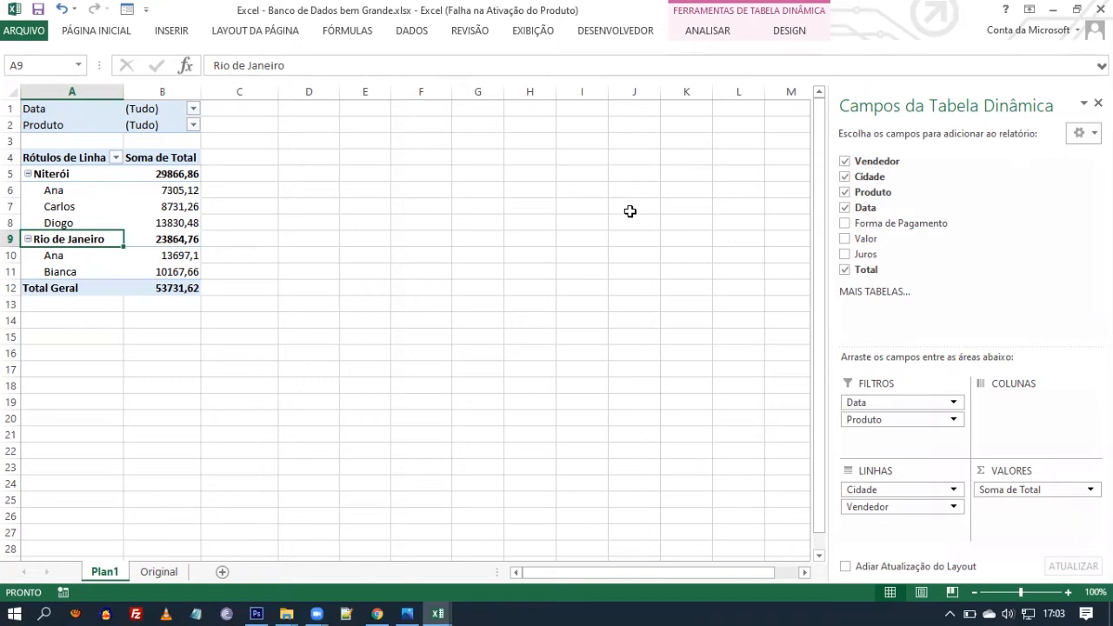
Preview the line, bar, area, scatter and stock chart types, and insert a Pizza (pie) pivot chart from the pivot table.
click(730, 30)
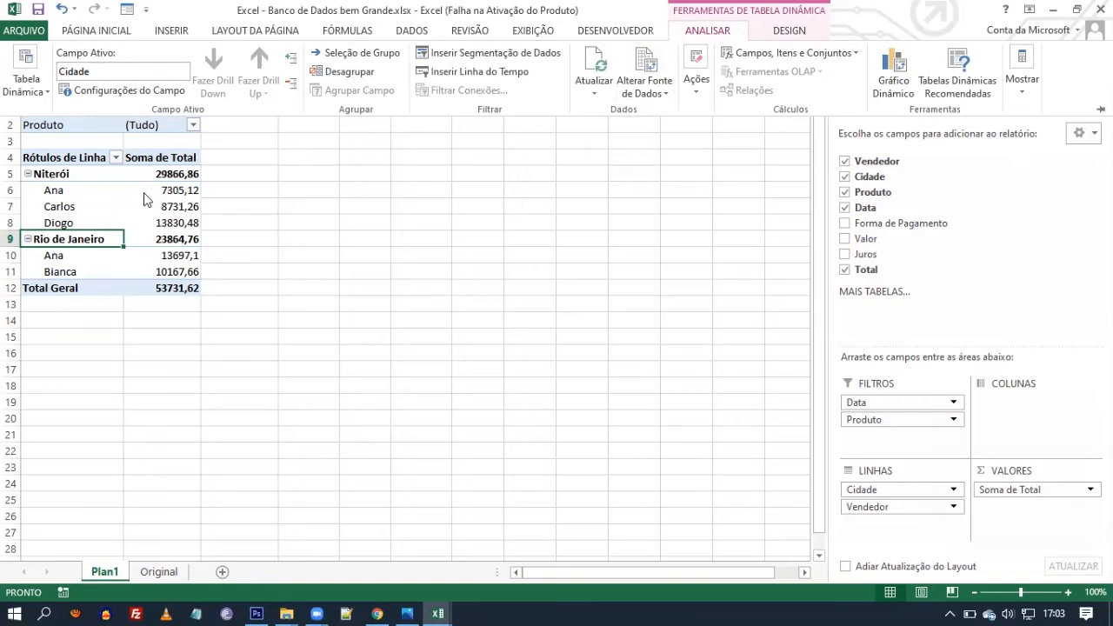
mouse_move(147, 211)
click(182, 32)
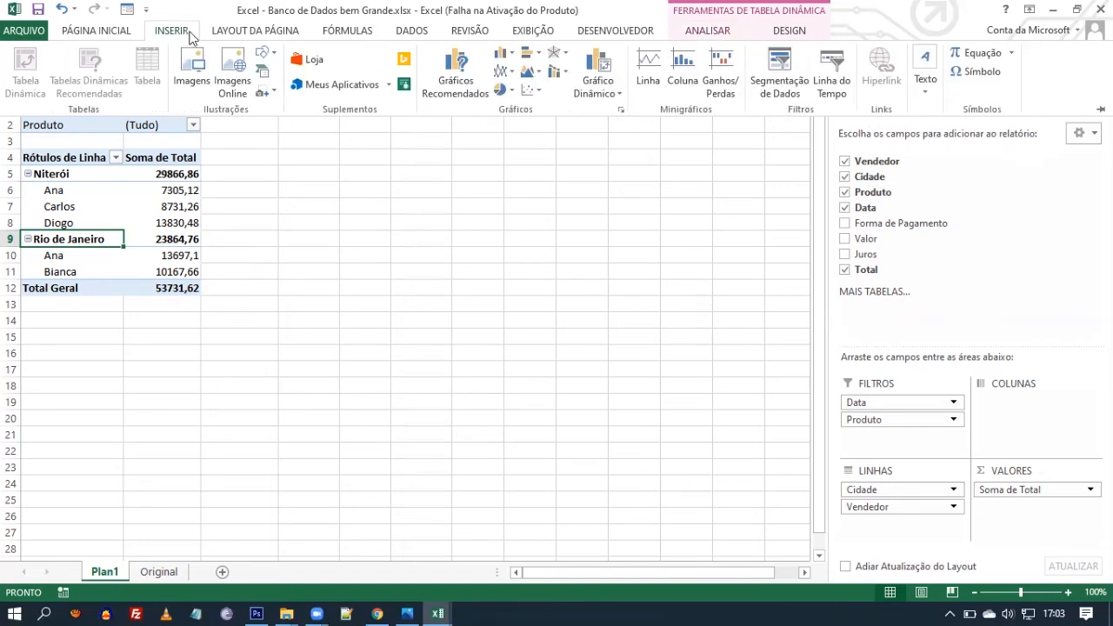
click(598, 67)
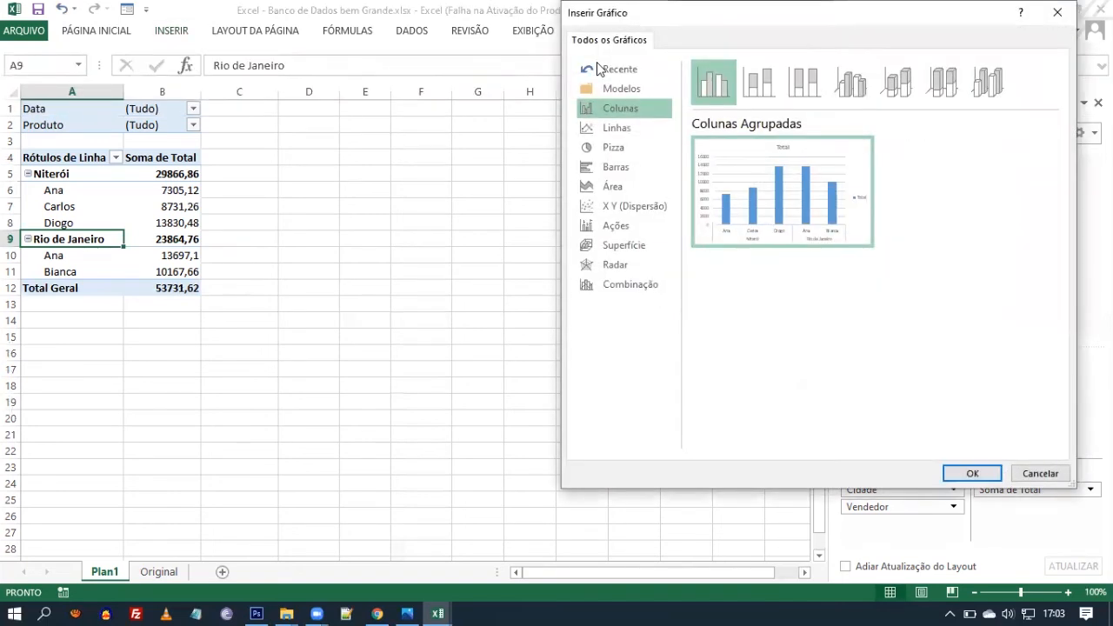
click(620, 127)
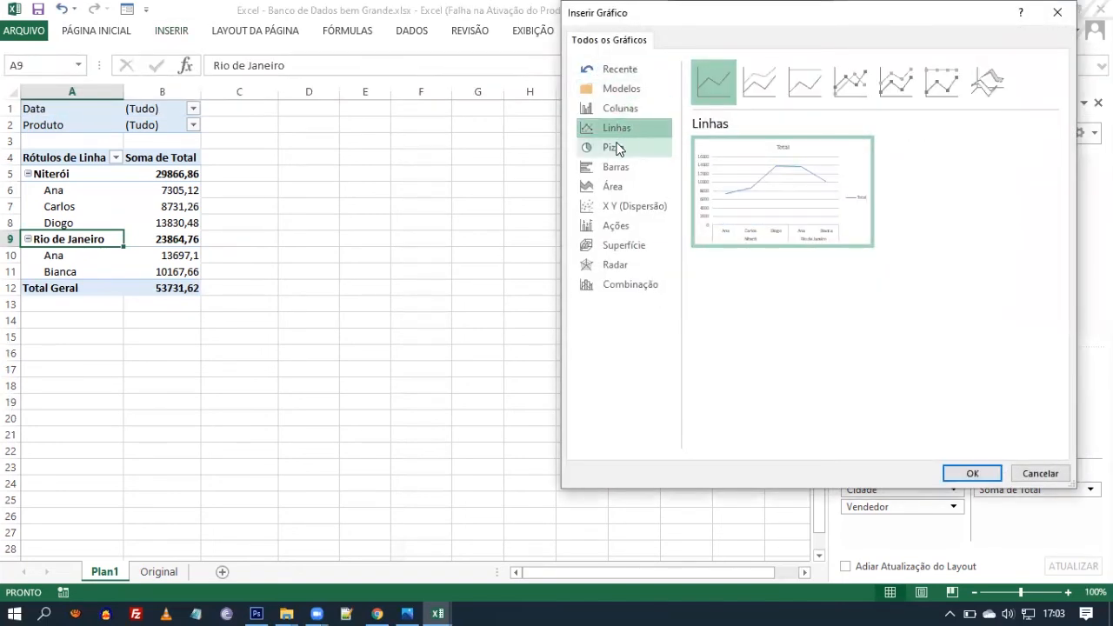
click(619, 148)
click(619, 168)
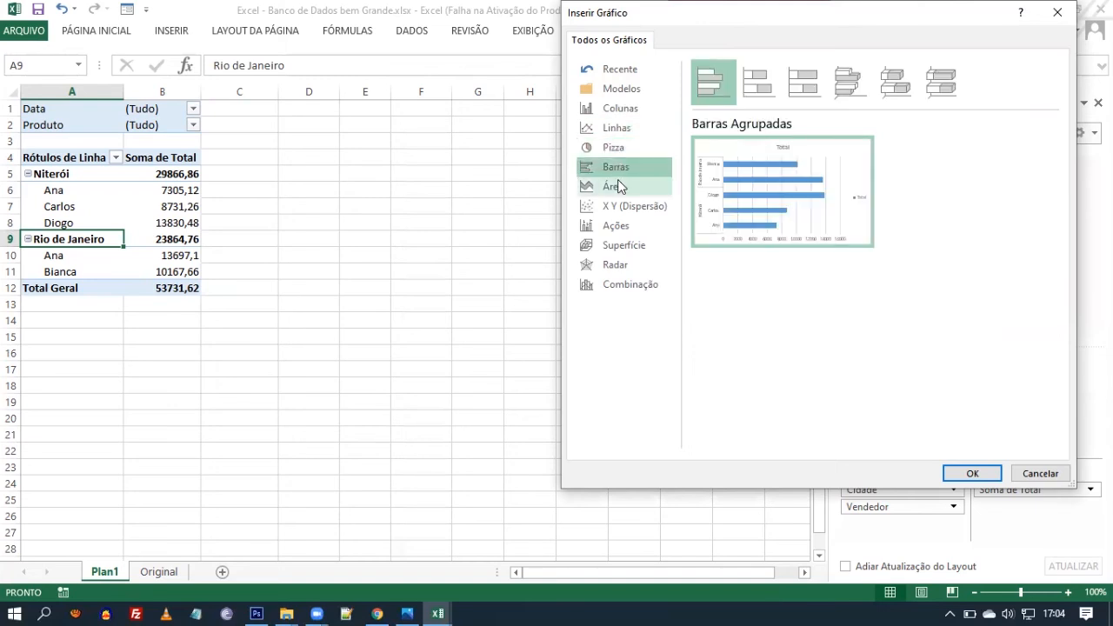
click(618, 186)
click(620, 209)
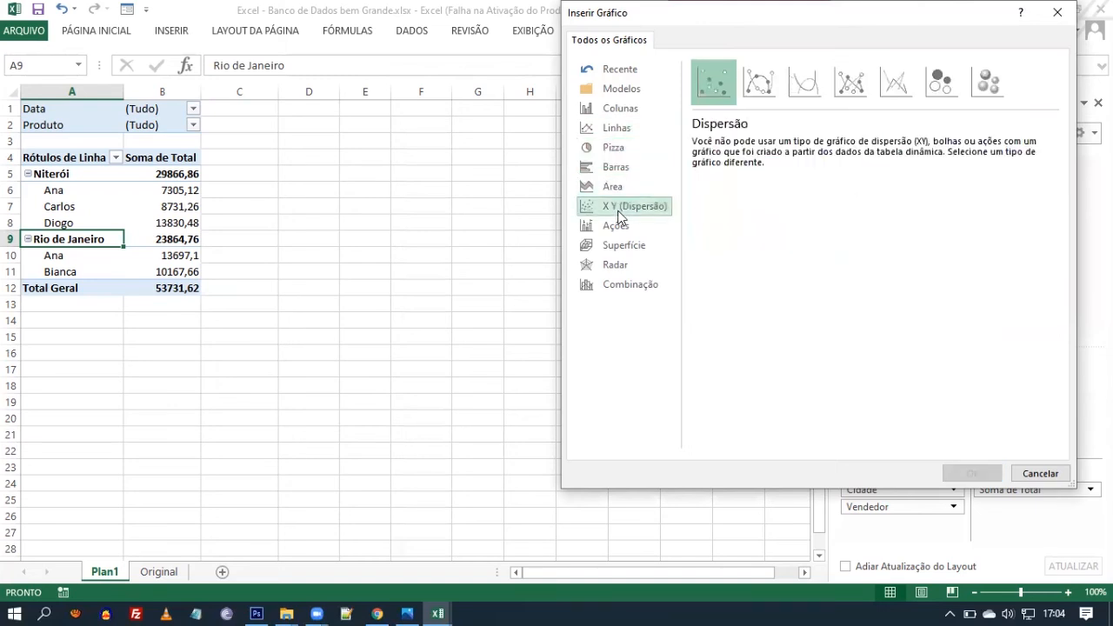
click(618, 225)
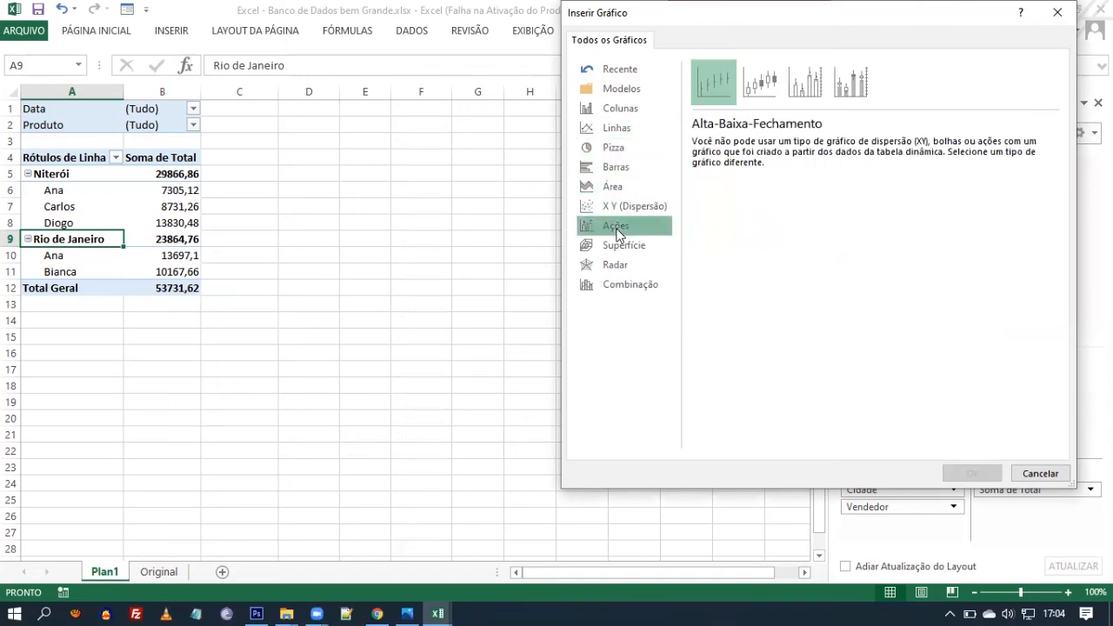
click(617, 150)
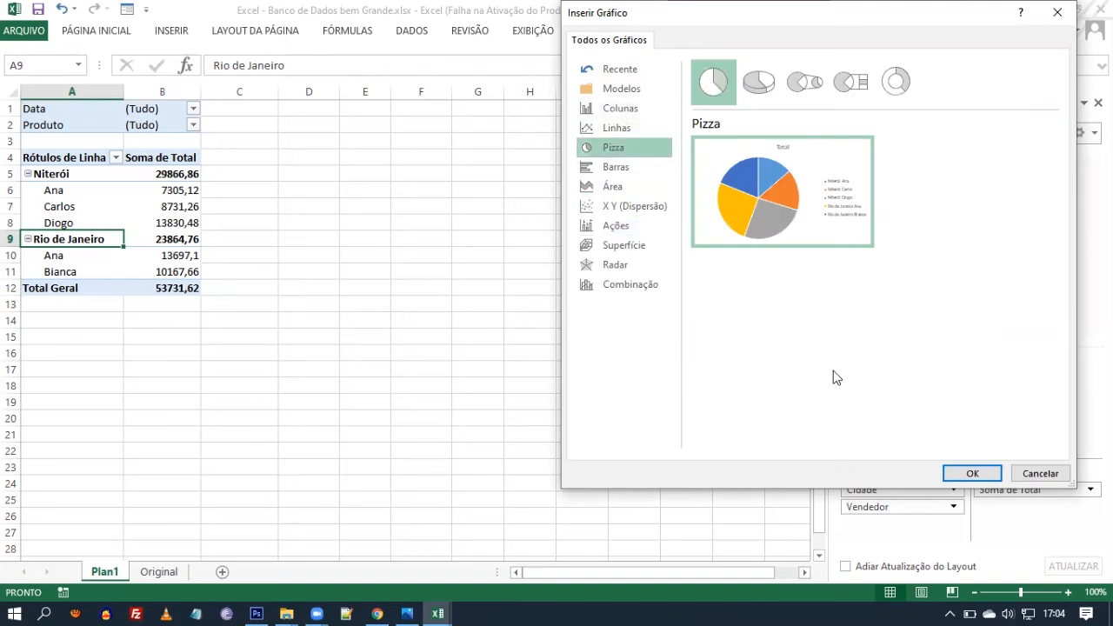
click(970, 473)
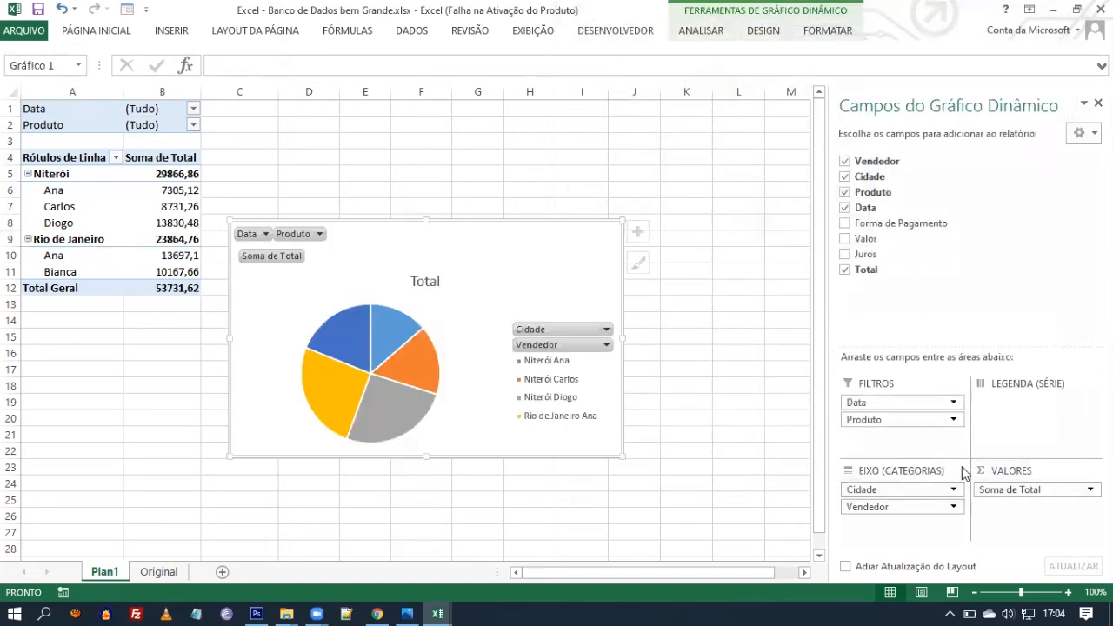
Move the pie chart up beside the pivot table and enlarge it to span about columns C to M and rows 1 to 20.
drag(499, 218, 499, 106)
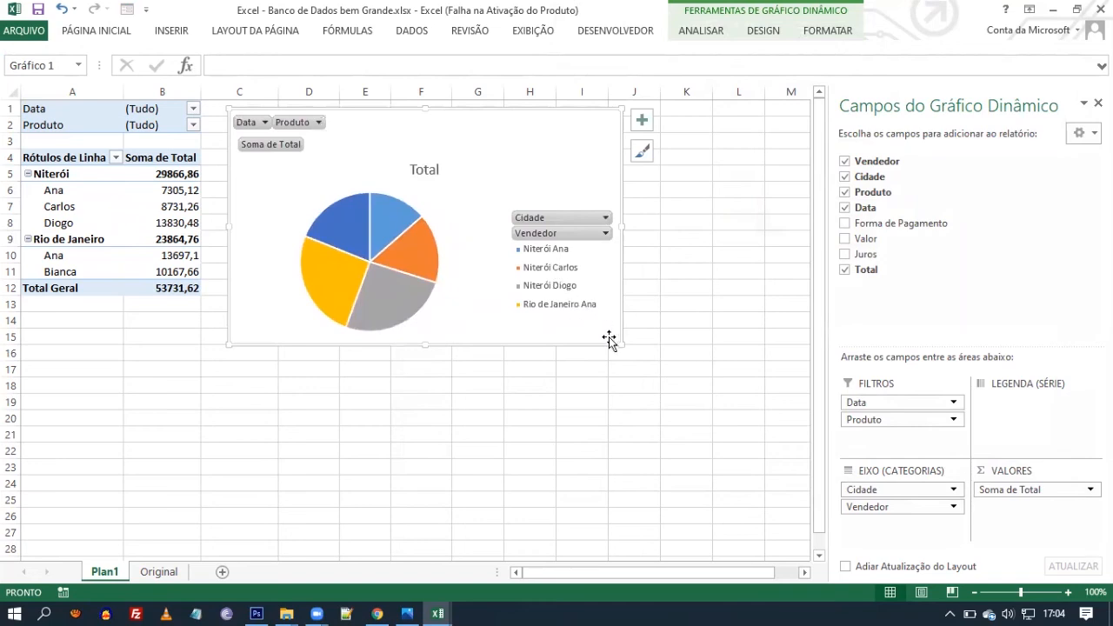
drag(623, 345, 780, 433)
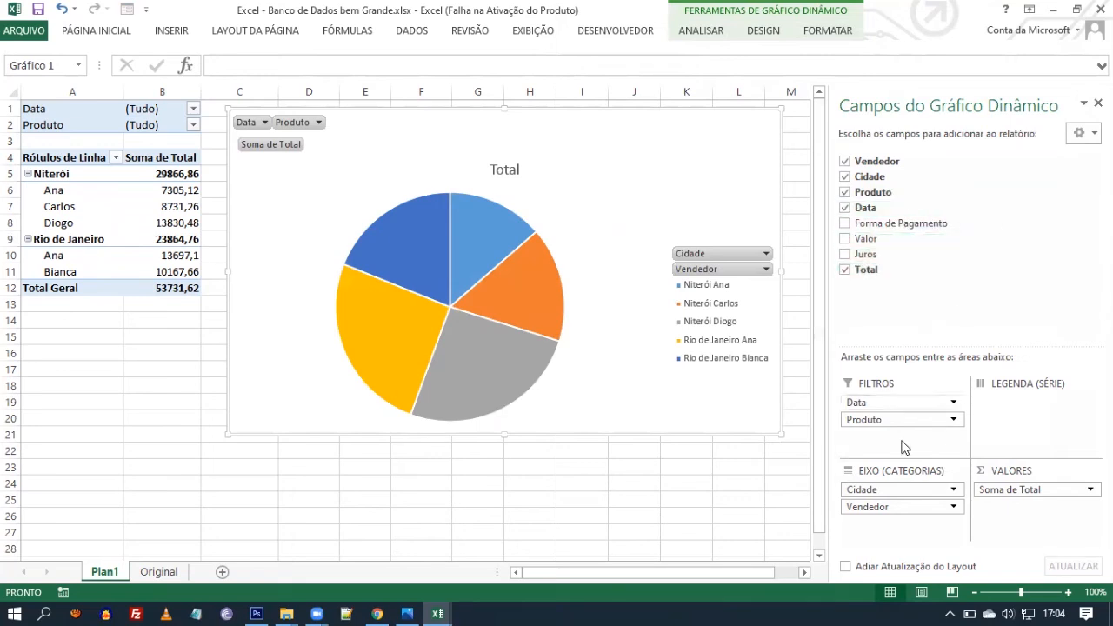
Remove Vendedor from the chart's categories to view only the cities, and add it back beneath Cidade.
drag(883, 511, 970, 269)
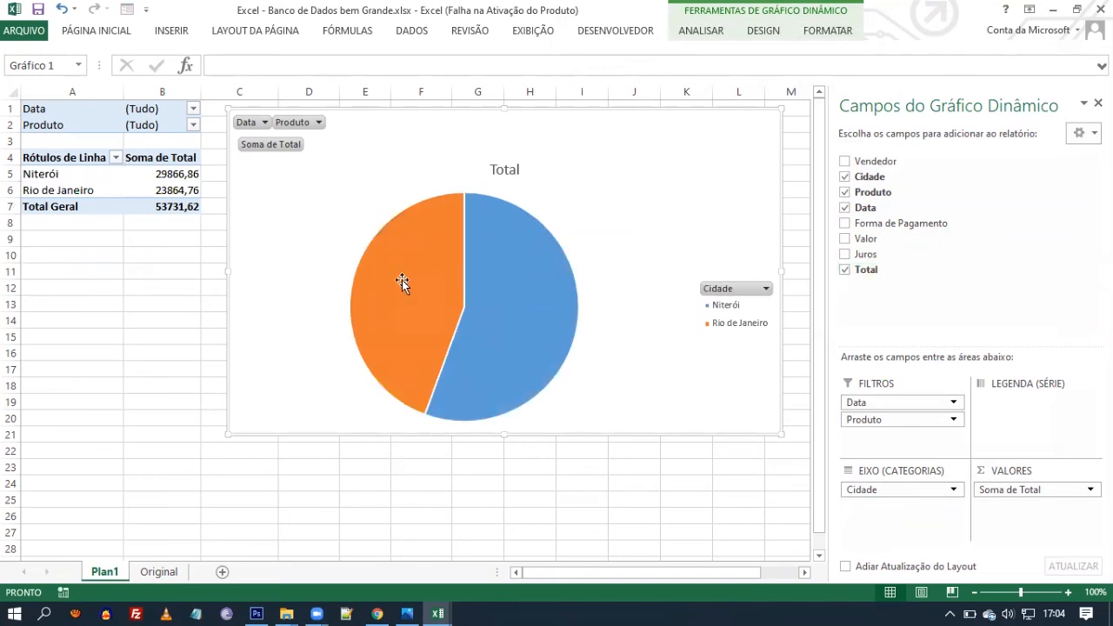
mouse_move(469, 318)
drag(876, 162, 884, 513)
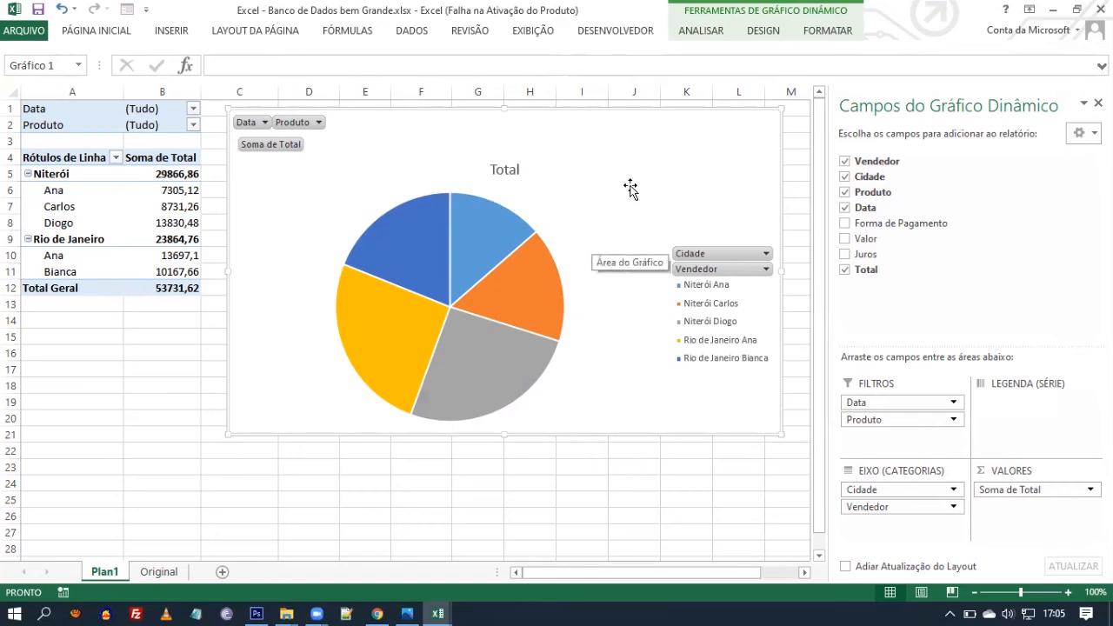
click(542, 243)
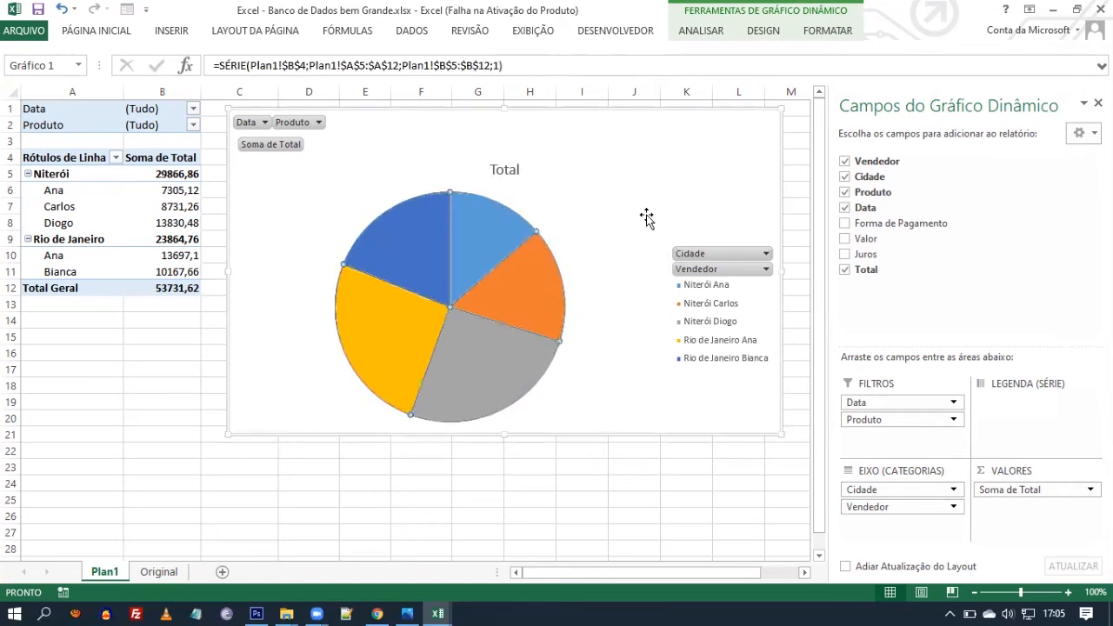
click(658, 218)
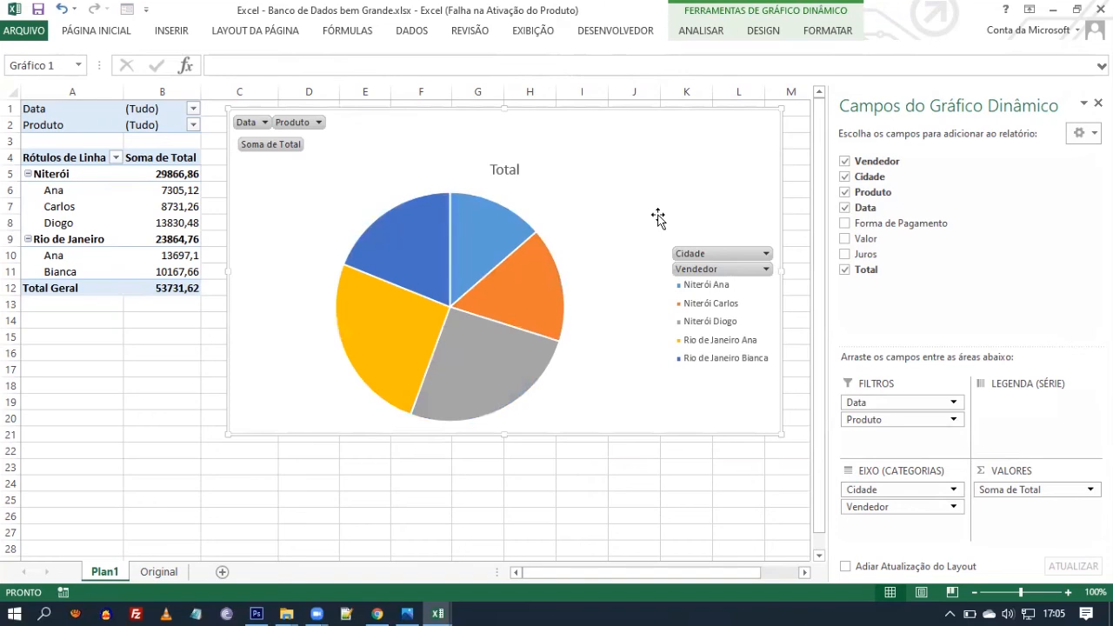
Move the pie chart to a new sheet named Gráfico.
click(768, 31)
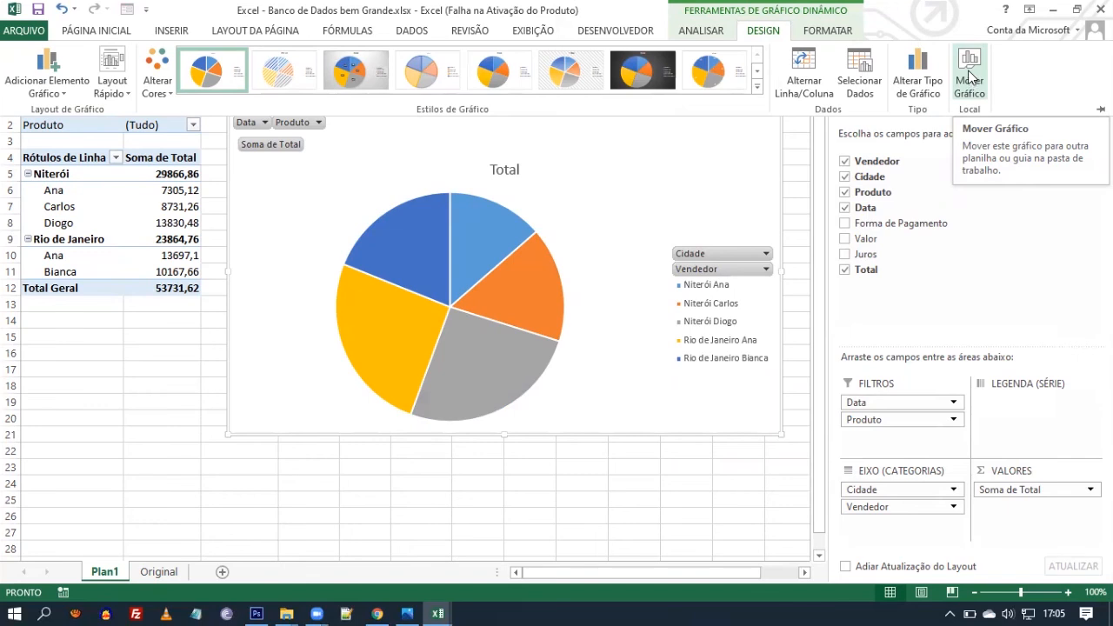
click(969, 78)
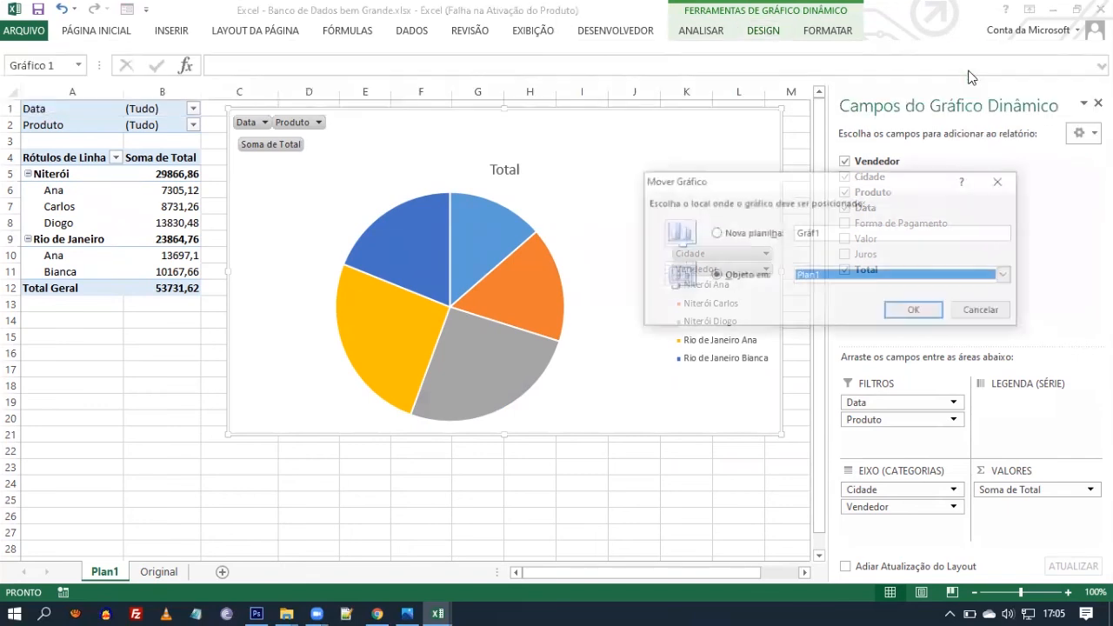
click(715, 233)
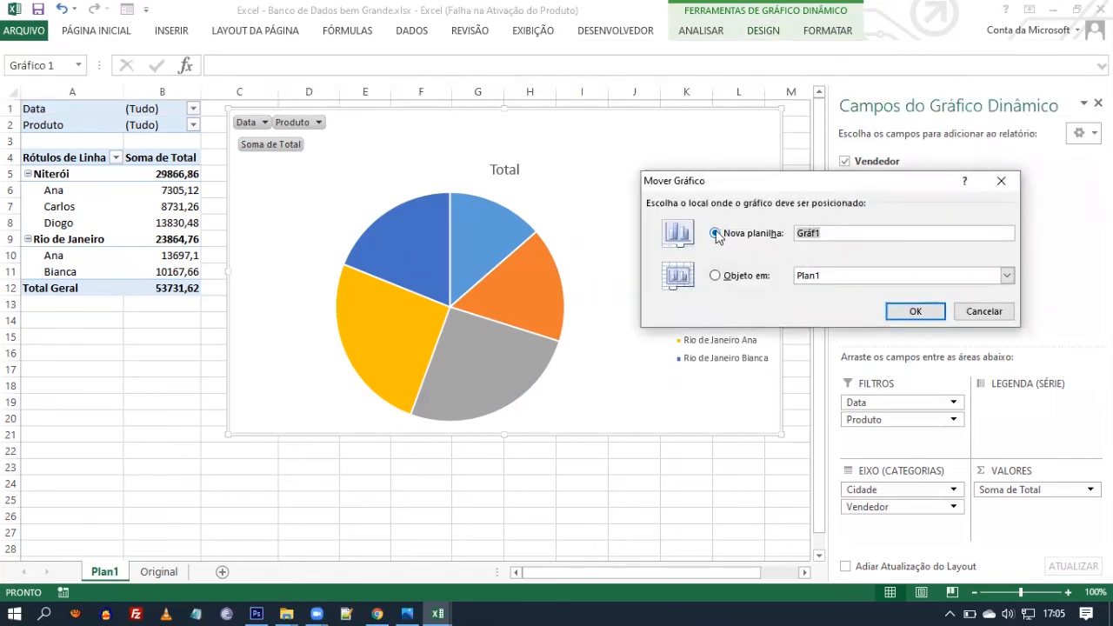
click(845, 232)
key(BackSpace)
text(ico)
click(908, 311)
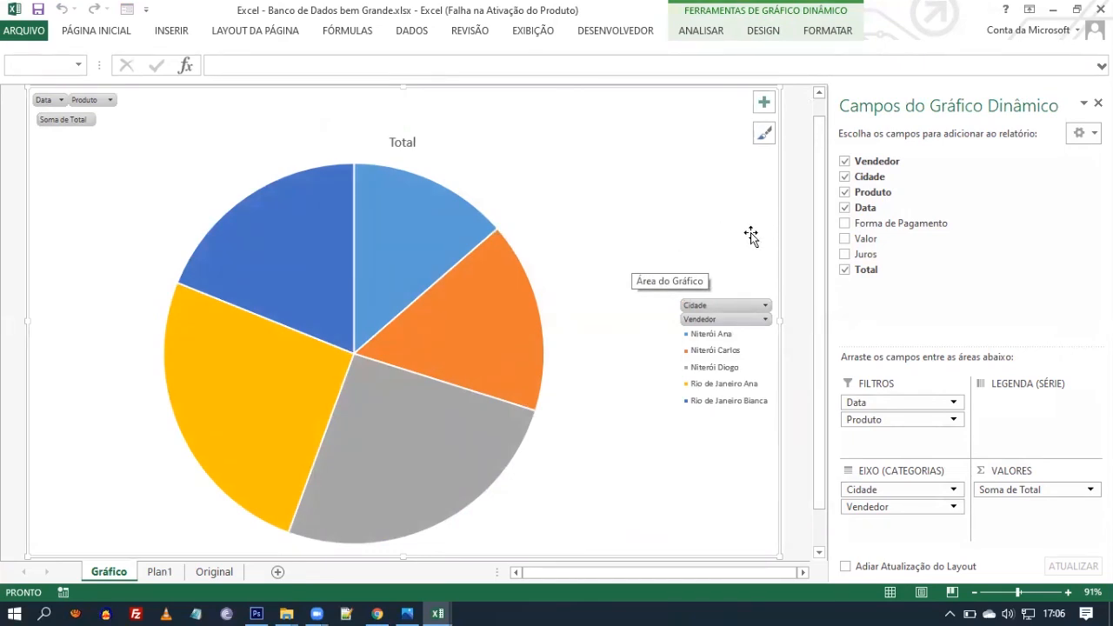
Review the source data on the Original sheet, the pivot table on Plan1 and the pie chart on Gráfico.
click(206, 570)
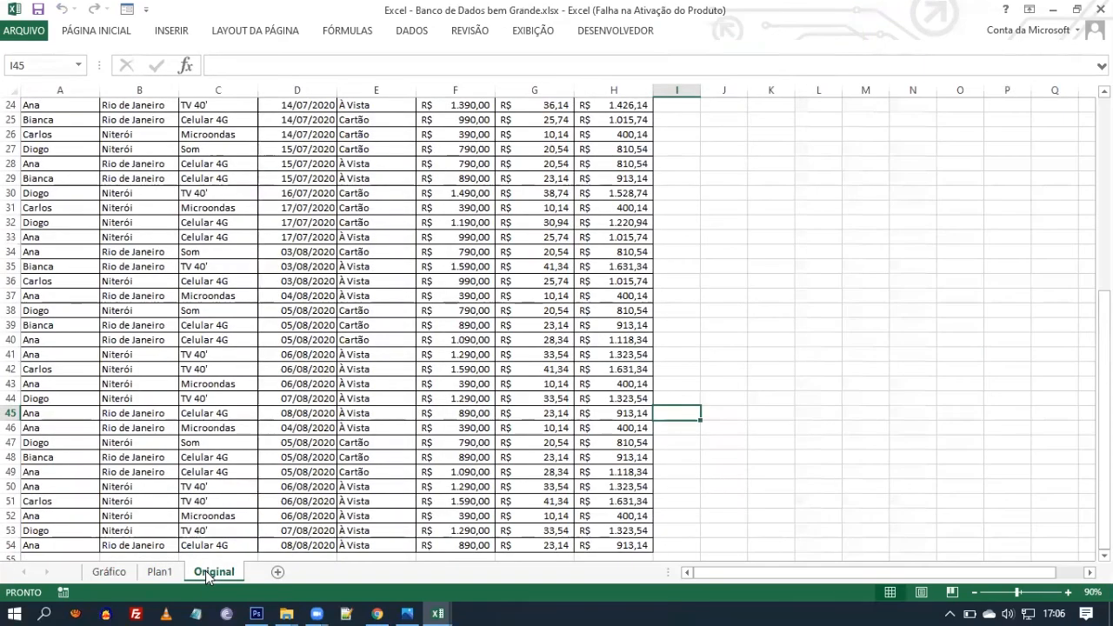
click(156, 571)
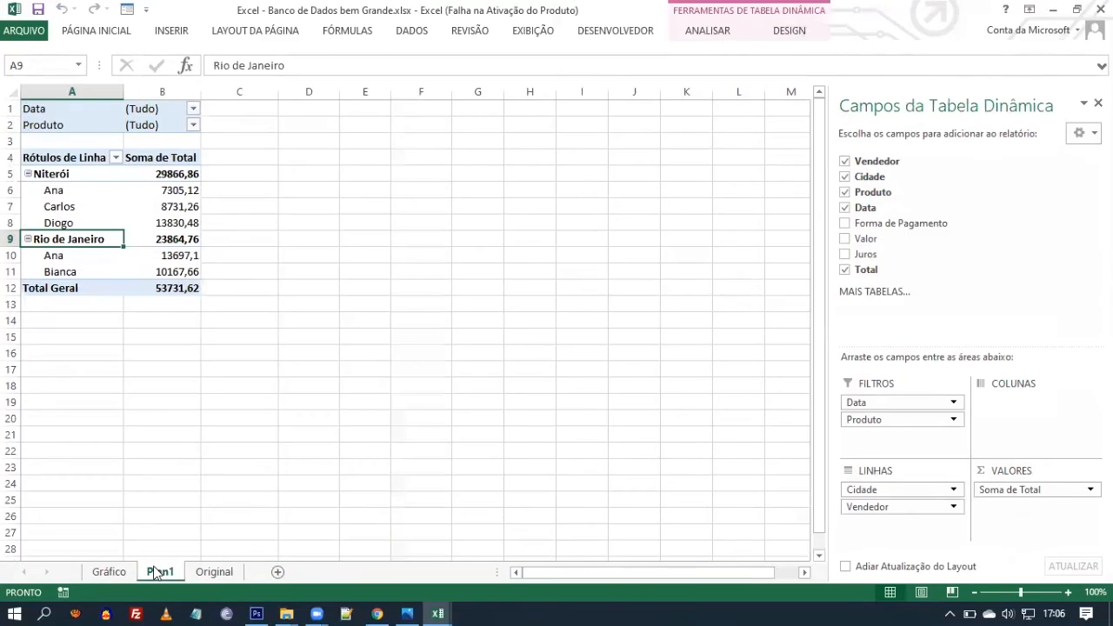
click(117, 572)
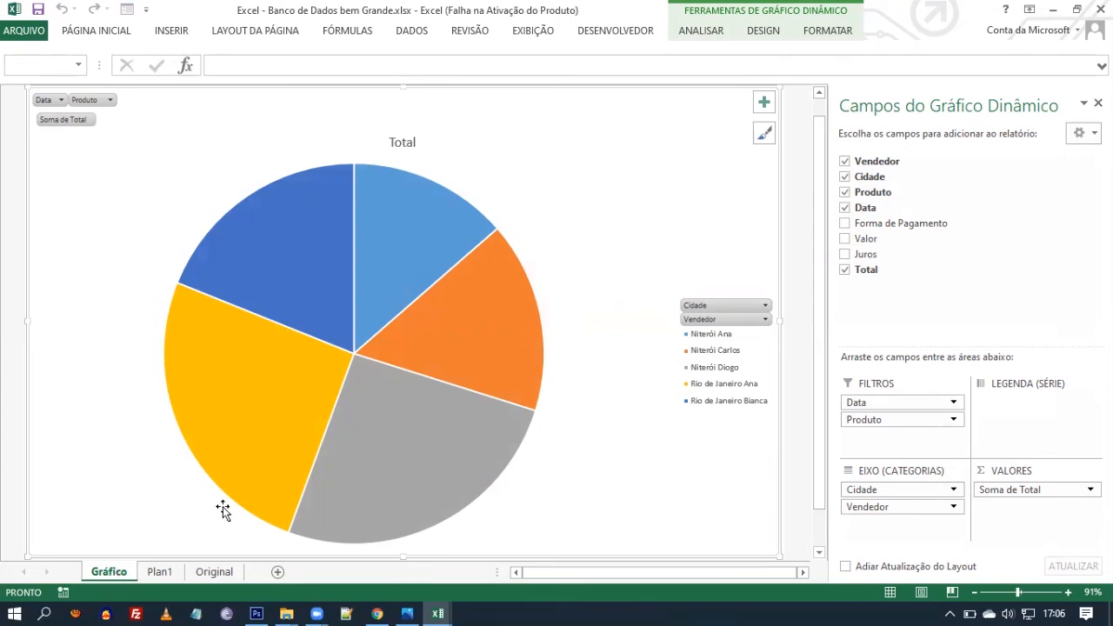
click(159, 571)
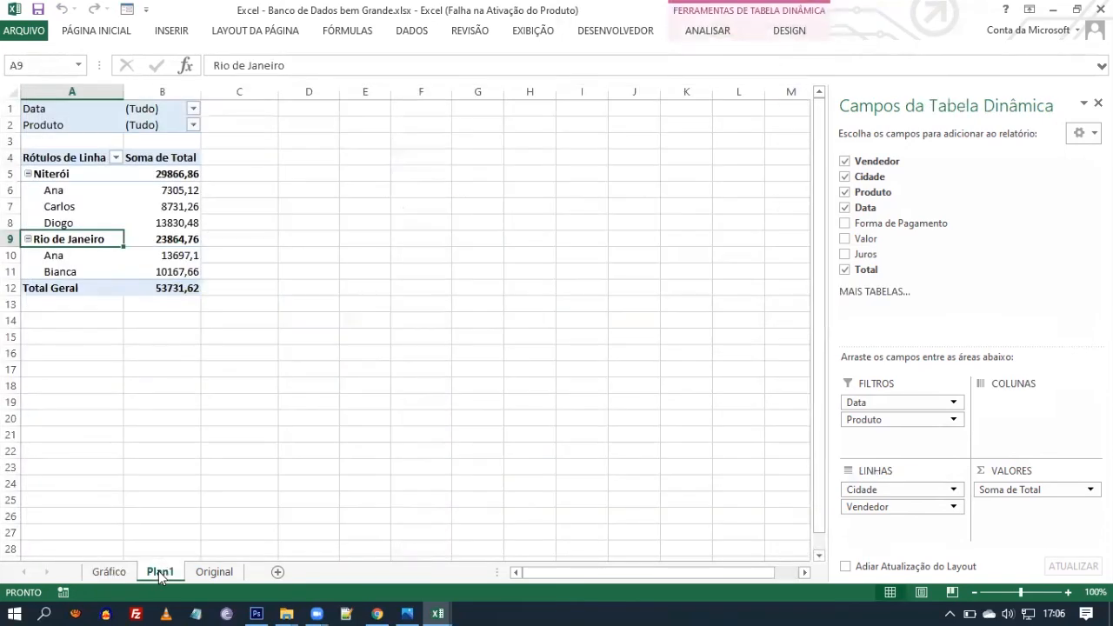
click(206, 572)
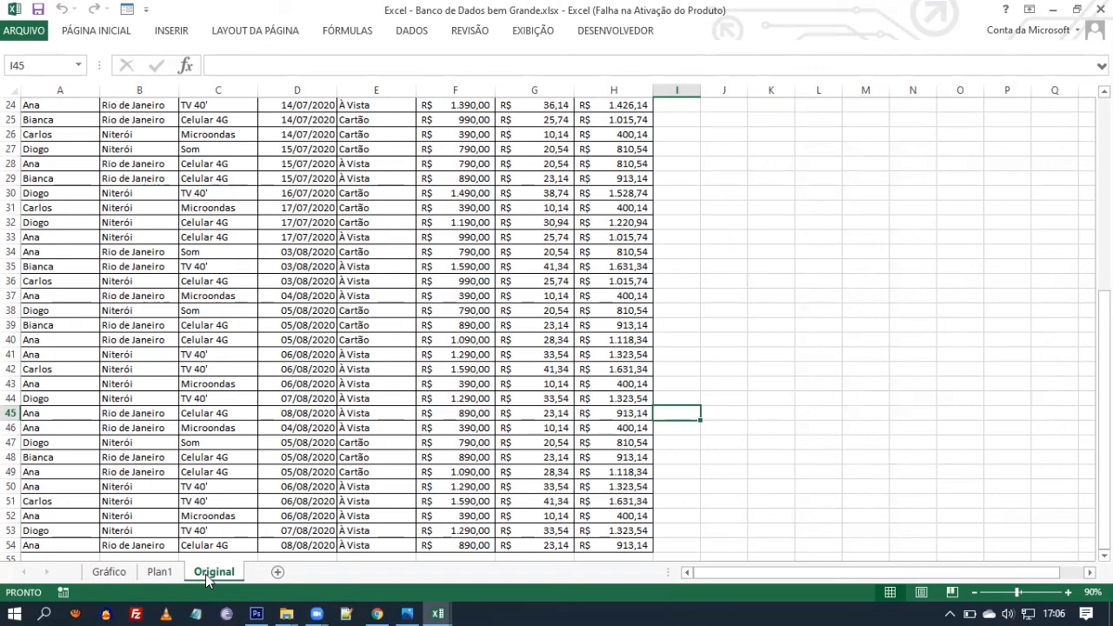
click(155, 571)
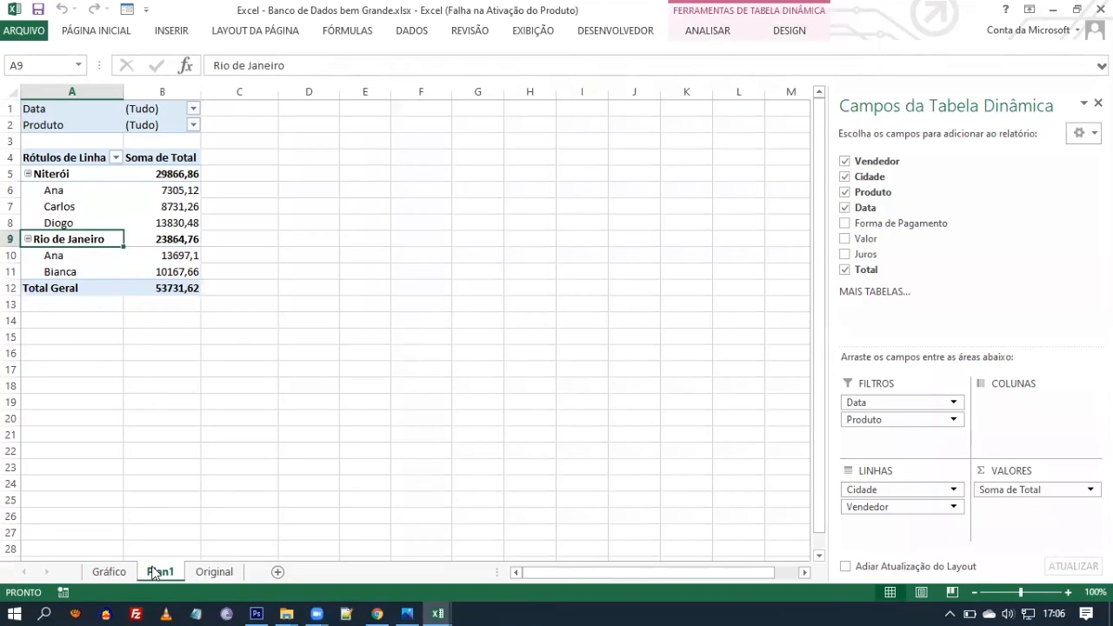
click(205, 575)
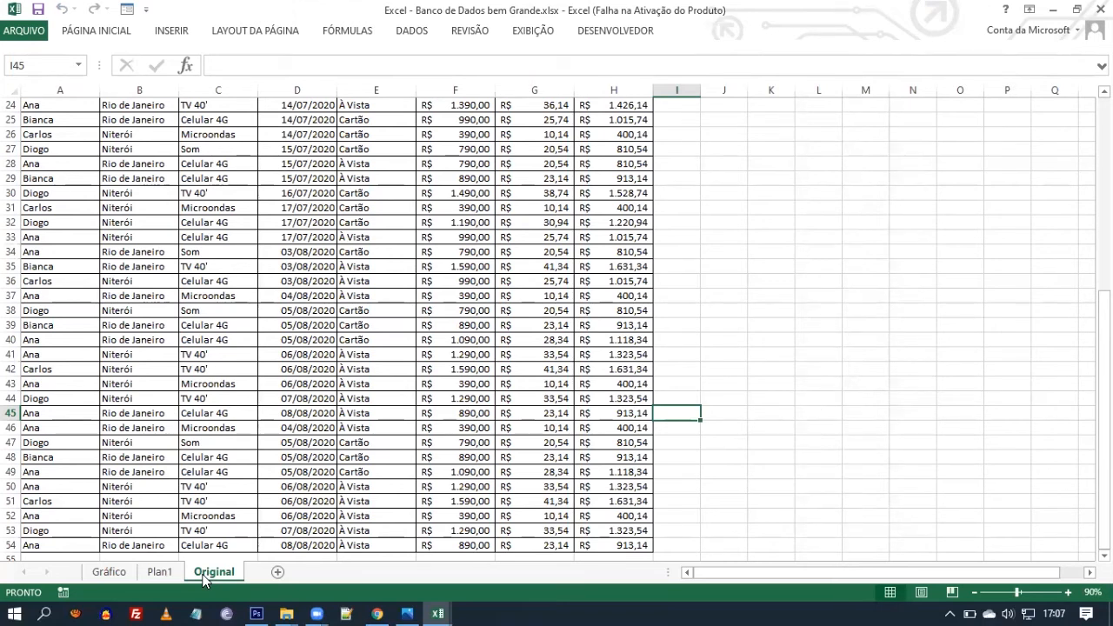
click(162, 573)
click(111, 572)
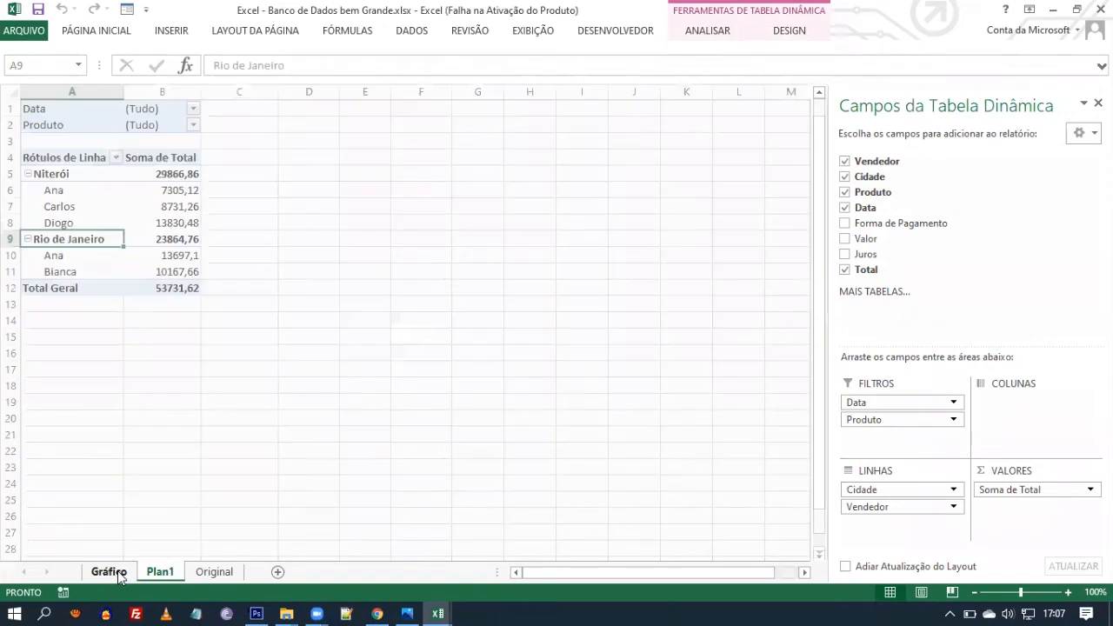